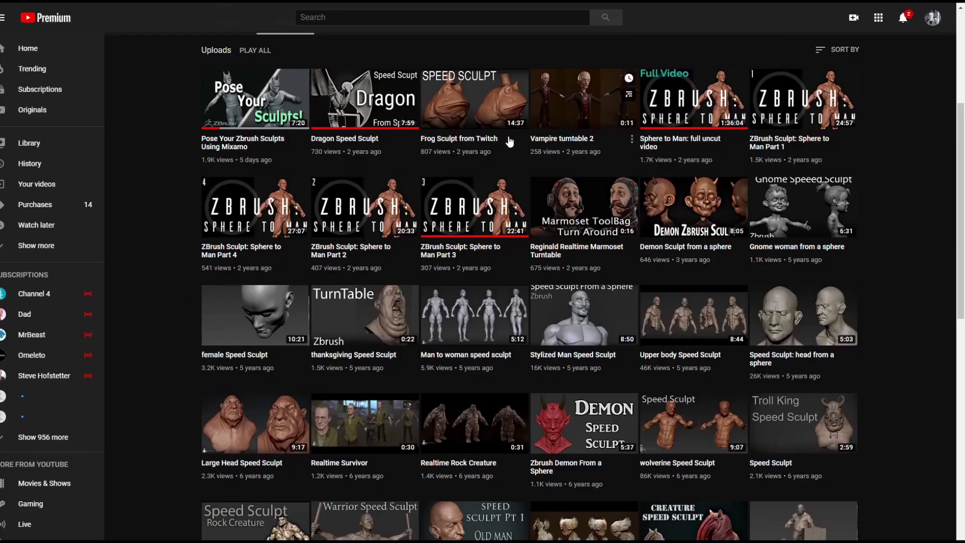
scroll(300, 202, "down", 2)
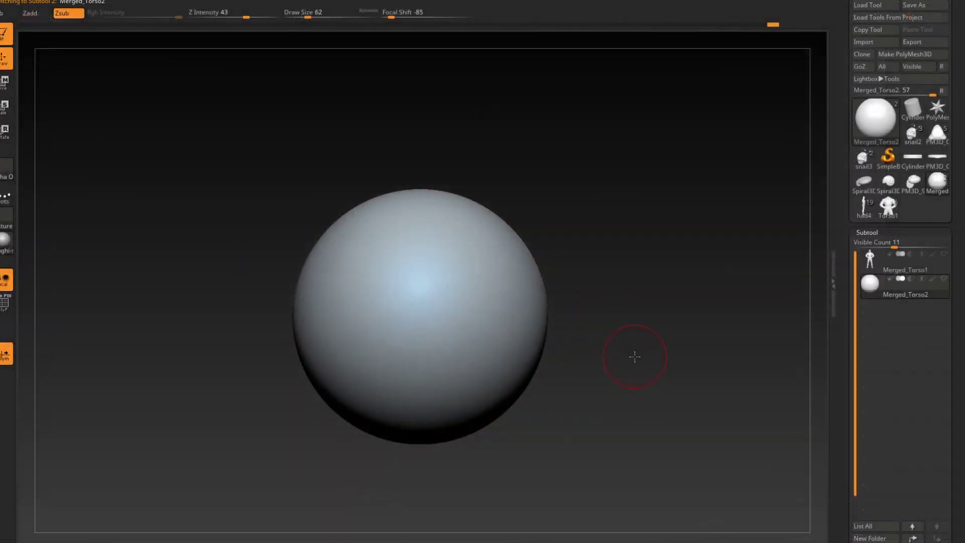
Switch from the sphere to the standing figure subtool Merged_Torso1 and set the DynaMesh resolution to 288
left_click_drag(635, 357, 618, 316, "alt")
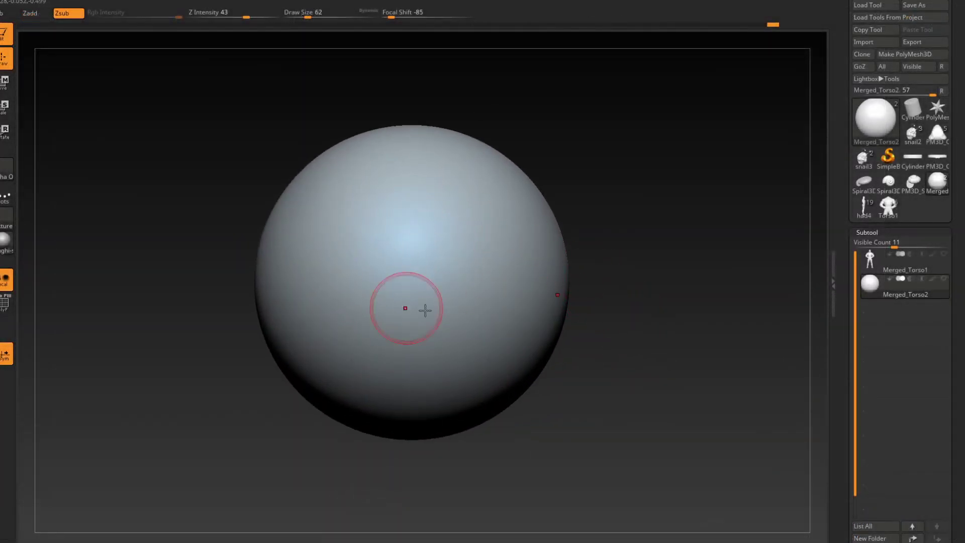
left_click(877, 260)
left_click_drag(649, 296, 660, 332, "alt")
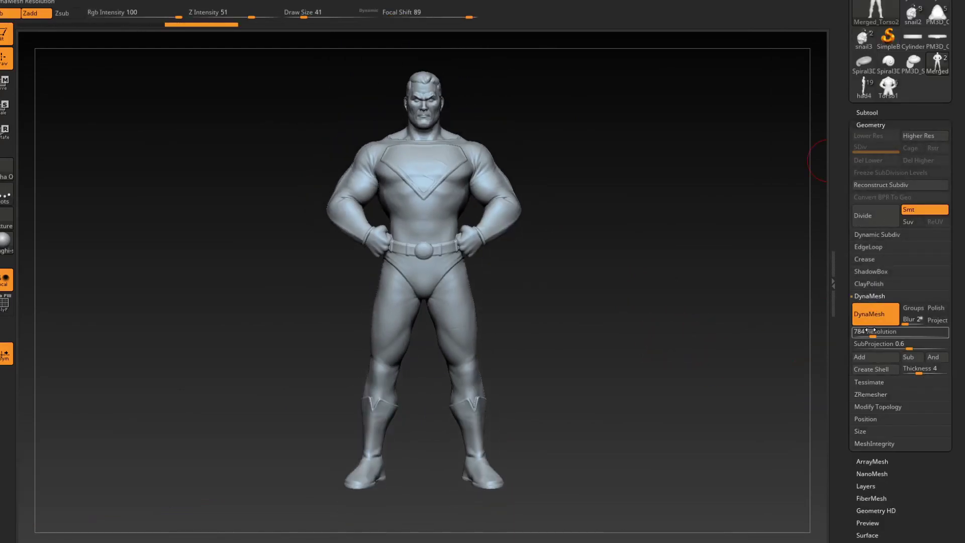
left_click_drag(871, 331, 867, 332)
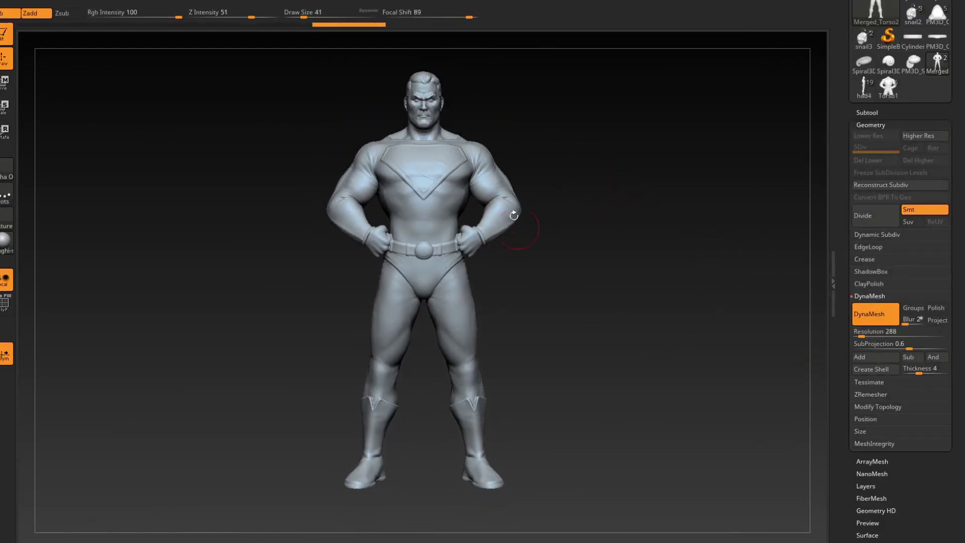
Flatten the superhero's chest emblem, shoulders and arms with the TrimDynamic brush at Draw Size 68
left_click_drag(513, 215, 592, 274)
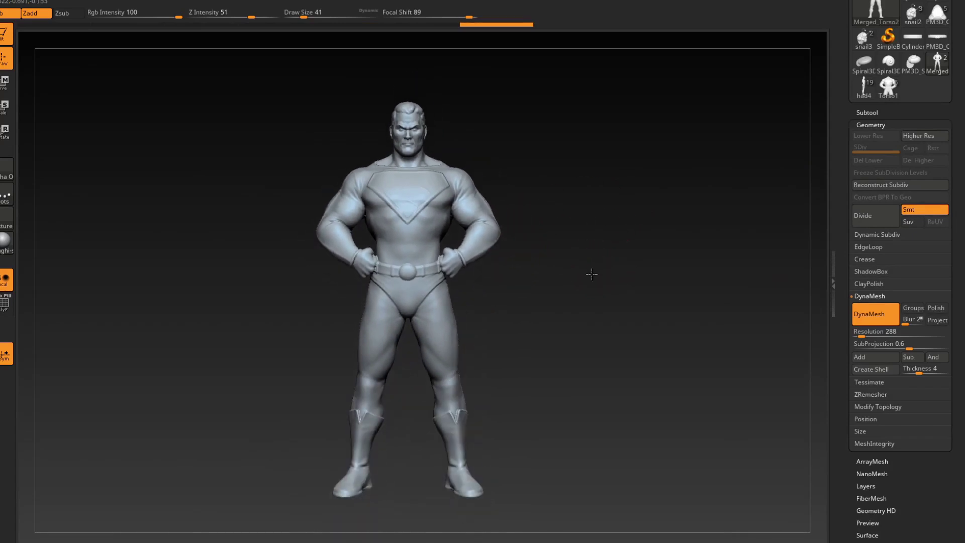
key("b")
key("t")
key("d")
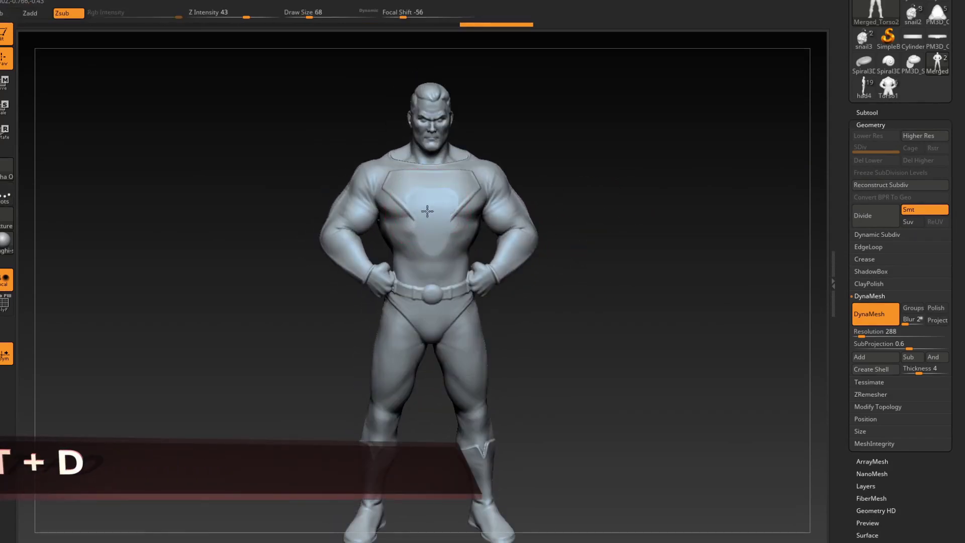
left_click_drag(427, 212, 421, 207)
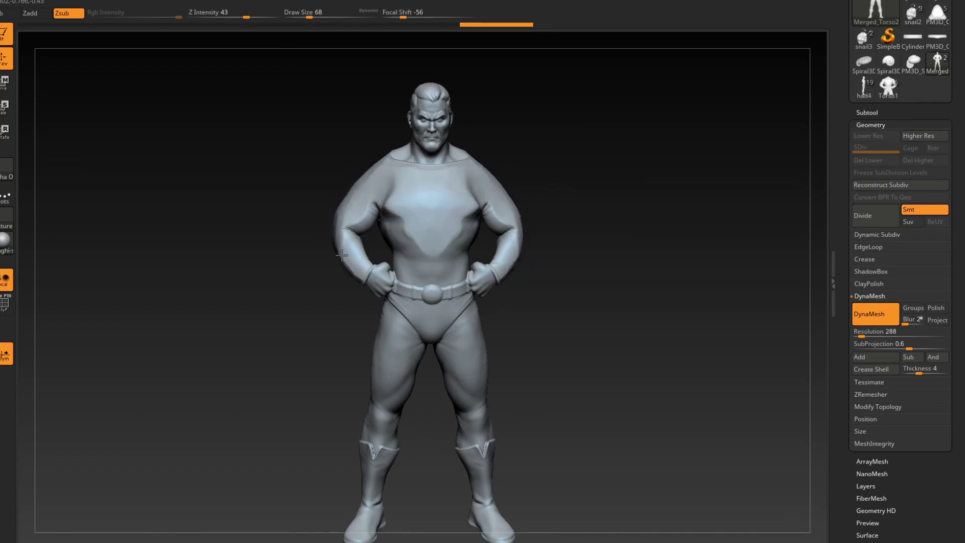
mouse_move(342, 255)
left_mouse_down()
mouse_move(362, 222)
mouse_move(425, 196)
left_mouse_up()
Flatten the face and trim the head down to the shoulders with TrimDynamic at Draw Size 140
key("space")
mouse_move(504, 135)
left_mouse_down("alt")
mouse_move(500, 154)
mouse_move(512, 159)
left_mouse_up("alt")
left_click_drag(521, 116, 518, 101, "alt")
left_click_drag(442, 118, 431, 93)
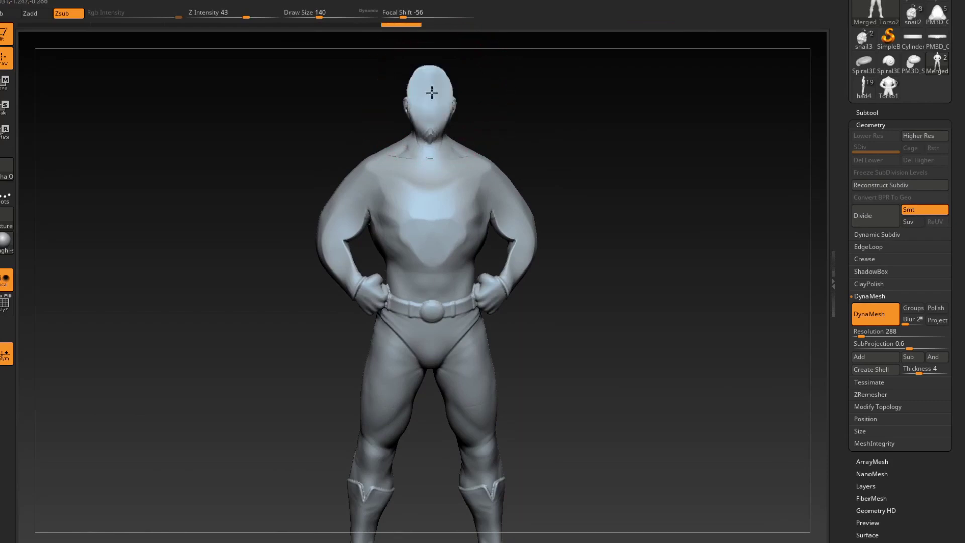
left_click_drag(489, 83, 448, 160)
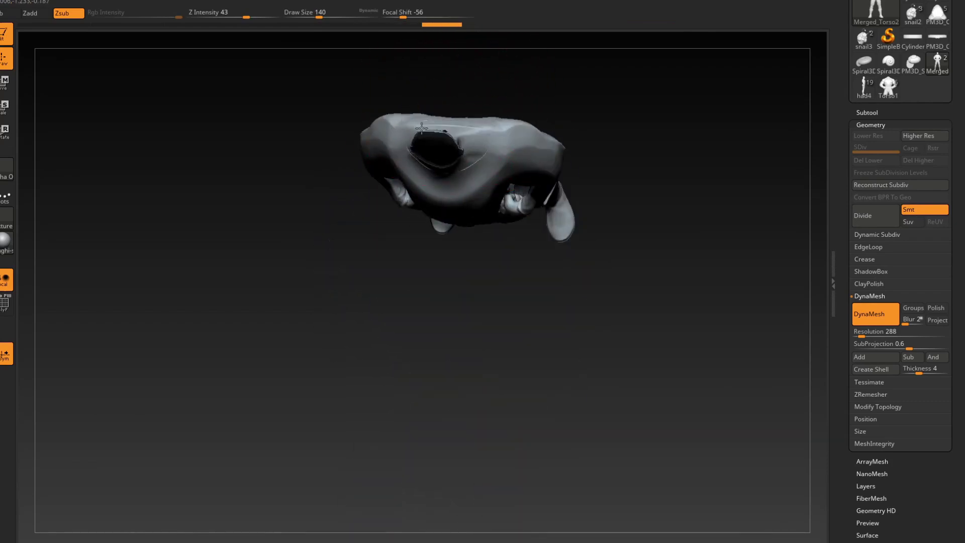
mouse_move(421, 128)
left_mouse_down()
mouse_move(426, 160)
mouse_move(439, 152)
mouse_move(426, 160)
mouse_move(437, 129)
left_mouse_up()
Try trimming the thighs and boots with TrimDynamic at Draw Size 94, and undo the stroke
key("space")
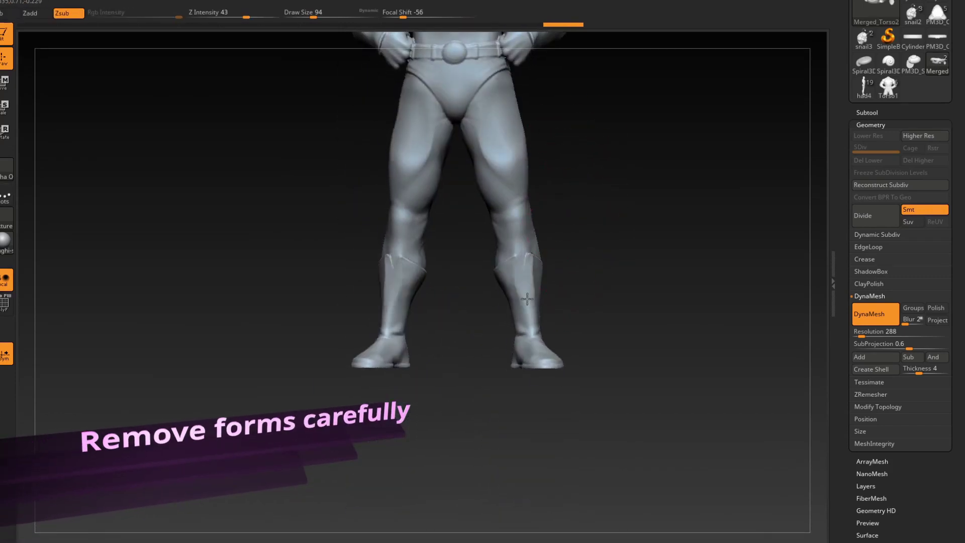
mouse_move(586, 226)
left_mouse_down()
mouse_move(587, 302)
mouse_move(604, 280)
mouse_move(625, 347)
mouse_move(621, 270)
mouse_move(609, 340)
mouse_move(577, 317)
left_mouse_up()
key("ctrl+z")
Trim the toes off both boots with TrimDynamic at Draw Size 56, undoing the earlier strokes made with the larger brush
key("space")
left_click_drag(577, 317, 580, 317)
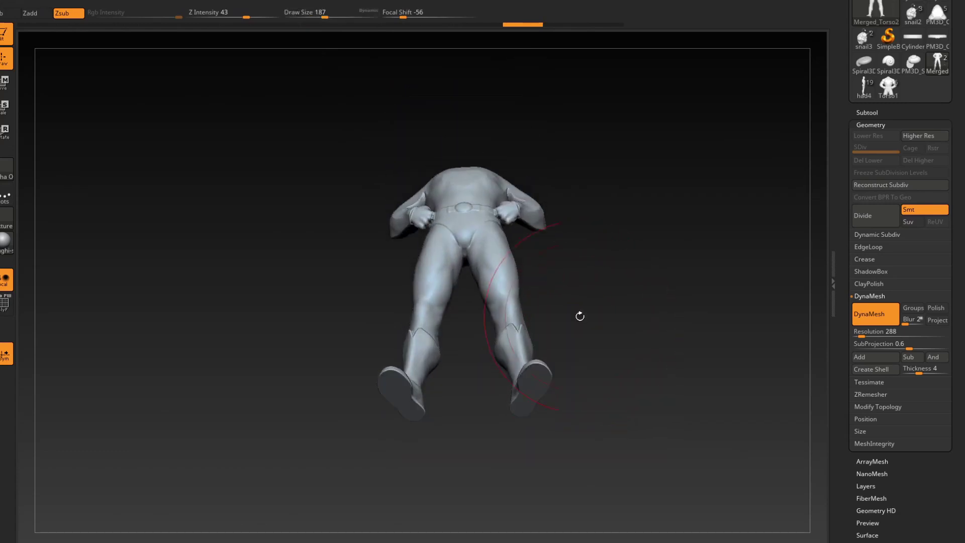
key("space")
mouse_move(565, 376)
left_mouse_down()
mouse_move(540, 395)
mouse_move(510, 339)
mouse_move(519, 321)
mouse_move(546, 318)
mouse_move(576, 351)
mouse_move(552, 391)
mouse_move(499, 360)
mouse_move(516, 352)
mouse_move(493, 349)
left_mouse_up()
key("ctrl+z")
key("ctrl+z")
key("space")
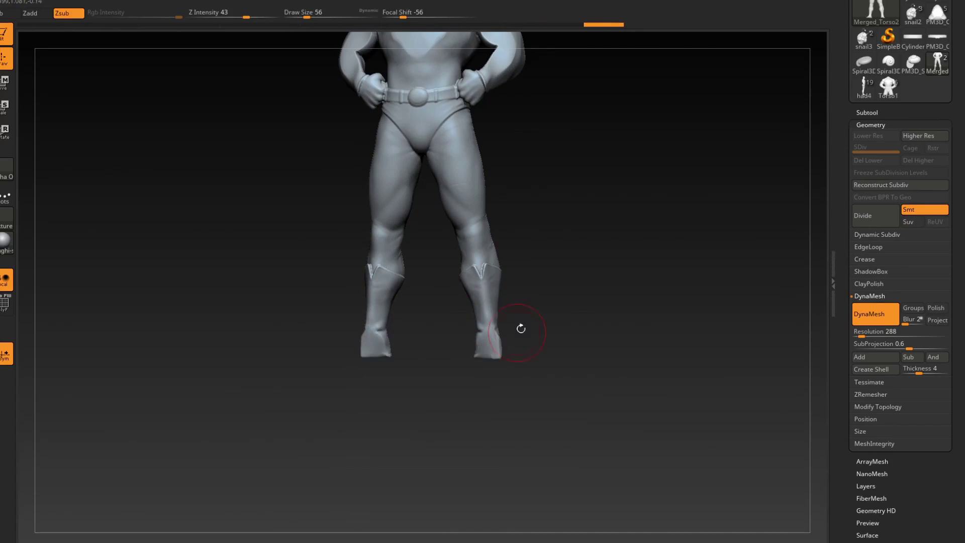
left_click_drag(521, 328, 576, 389, "alt")
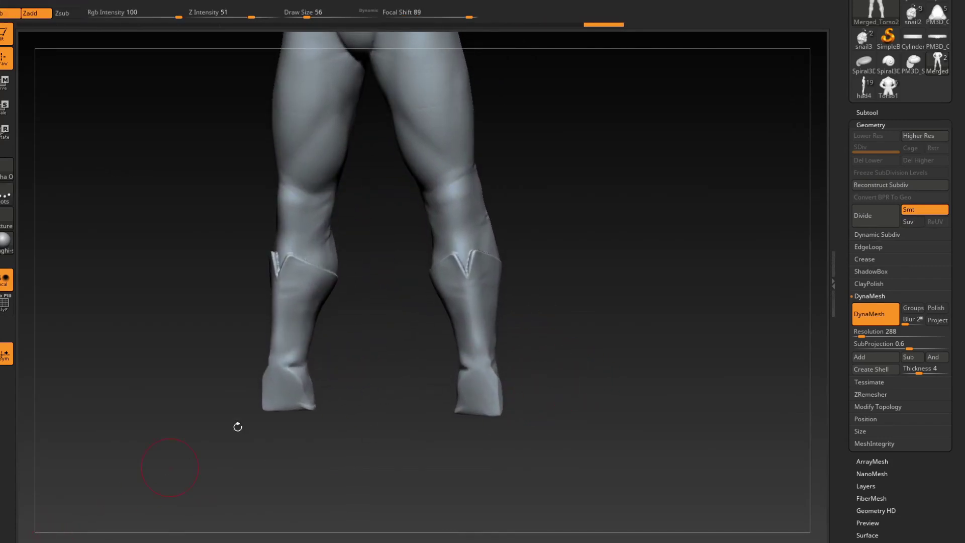
Push both feet and lower legs up toward the thighs with the Move brush
key("space")
left_click_drag(508, 307, 565, 311)
mouse_move(475, 371)
left_mouse_down()
mouse_move(470, 278)
mouse_move(480, 227)
left_mouse_up()
left_click_drag(549, 235, 532, 288, "alt")
key("space")
mouse_move(486, 341)
left_mouse_down()
mouse_move(474, 341)
mouse_move(473, 281)
left_mouse_up()
mouse_move(532, 265)
left_mouse_down("alt")
mouse_move(547, 329)
mouse_move(540, 308)
mouse_move(438, 355)
left_mouse_up("alt")
Push the remaining leg stumps up into the hips from the front and side with the Move brush at Draw Sizes 318 and 202
key("space")
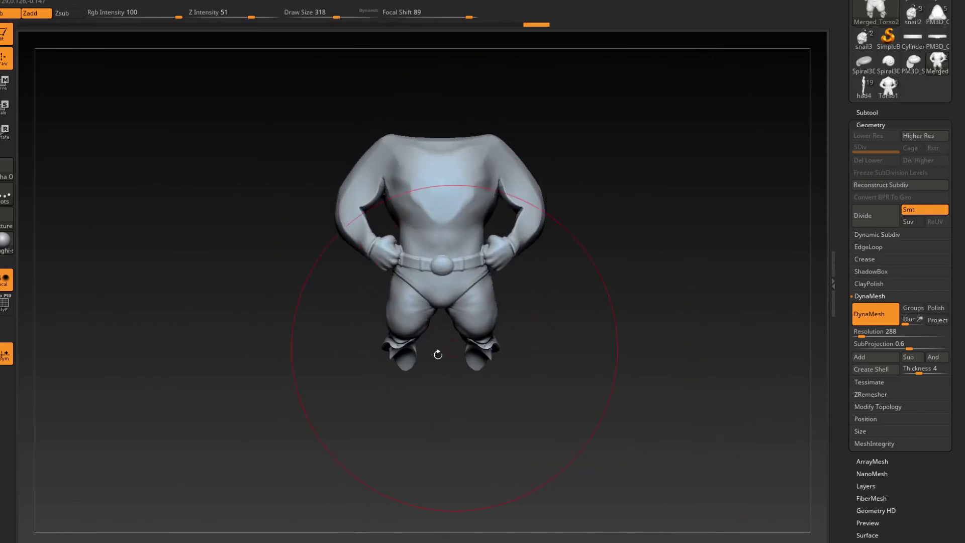
mouse_move(377, 355)
left_mouse_down()
mouse_move(373, 332)
mouse_move(404, 308)
mouse_move(377, 314)
left_mouse_up()
key("space")
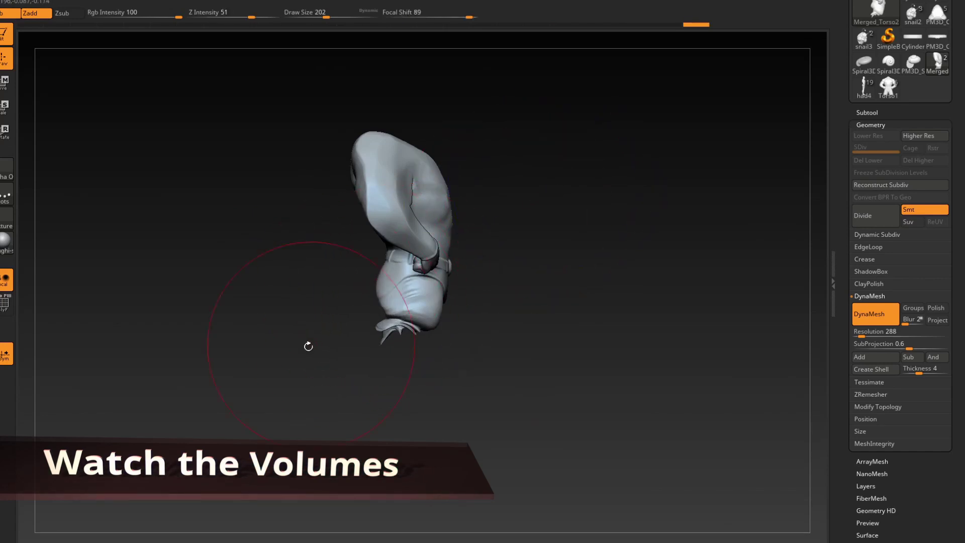
left_click_drag(308, 347, 326, 303)
key("space")
mouse_move(450, 291)
left_mouse_down("alt")
mouse_move(472, 318)
mouse_move(429, 332)
left_mouse_up("alt")
left_click_drag(411, 355, 400, 339)
mouse_move(456, 334)
left_mouse_down("alt")
mouse_move(475, 326)
mouse_move(485, 334)
mouse_move(438, 319)
left_mouse_up("alt")
Trim away the leg remnants below the hips with the TrimDynamic brush at Draw Sizes 104 and 35
key("b")
key("d")
key("s")
key("space")
mouse_move(483, 323)
left_mouse_down()
mouse_move(432, 327)
mouse_move(537, 319)
mouse_move(613, 286)
mouse_move(606, 309)
mouse_move(575, 219)
mouse_move(324, 332)
left_mouse_up()
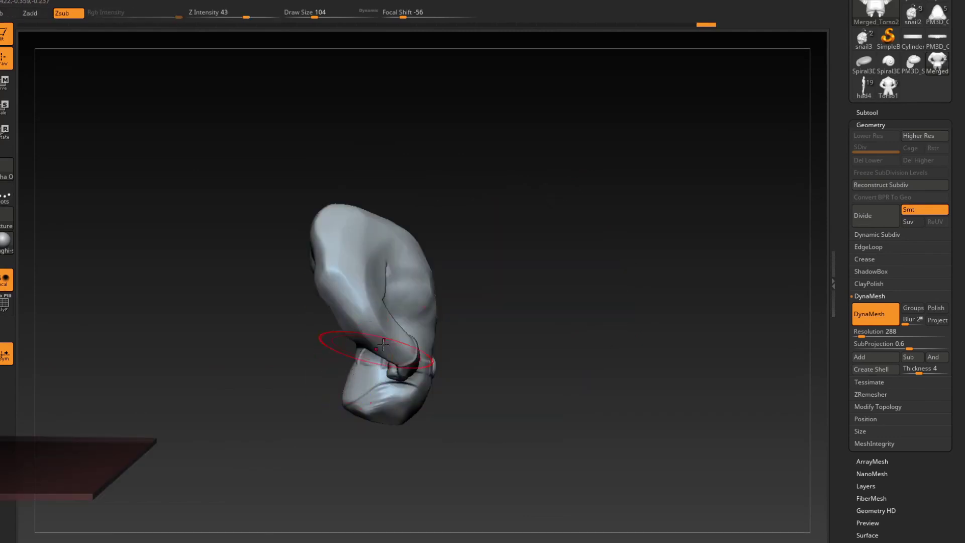
left_click_drag(378, 352, 377, 332)
left_click_drag(291, 352, 377, 367)
key("space")
left_click_drag(410, 300, 402, 301)
key("space")
mouse_move(420, 267)
left_mouse_down()
mouse_move(390, 335)
mouse_move(455, 348)
mouse_move(442, 307)
mouse_move(380, 286)
mouse_move(376, 307)
left_mouse_up()
mouse_move(680, 240)
left_mouse_down("alt")
mouse_move(645, 237)
mouse_move(645, 269)
mouse_move(570, 277)
left_mouse_up("alt")
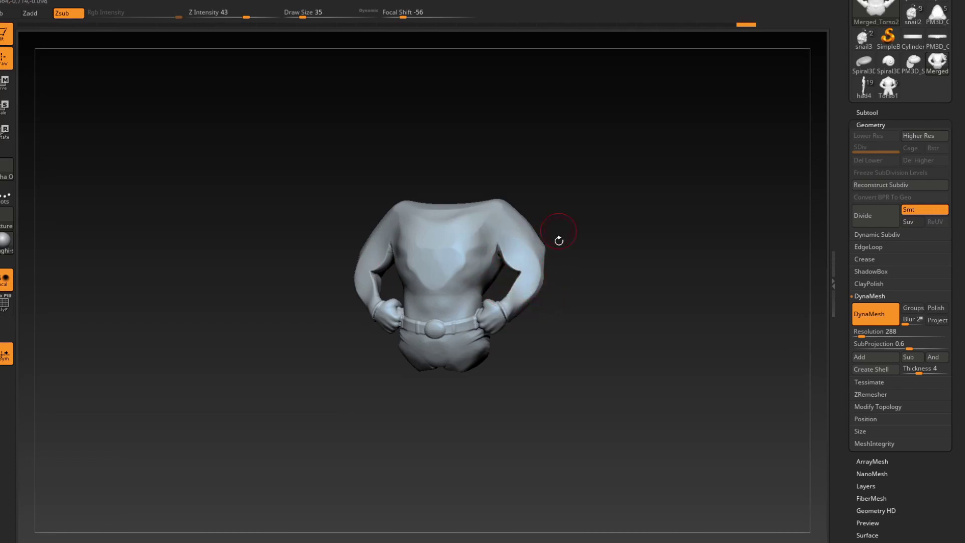
Fill the gaps between the arms and the torso with the Inflat brush at Draw Size 128
key("b")
key("c")
key("t")
key("space")
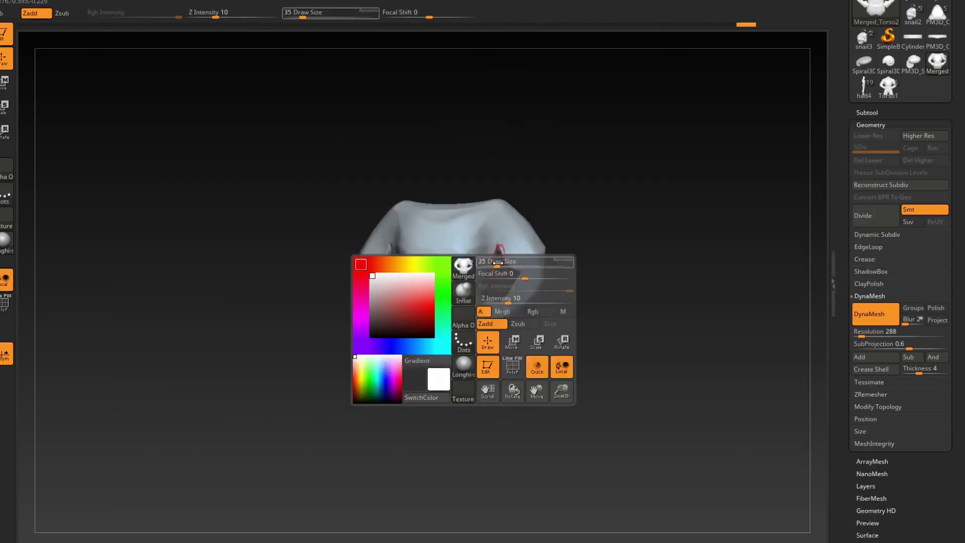
left_click_drag(498, 263, 505, 266)
key("b")
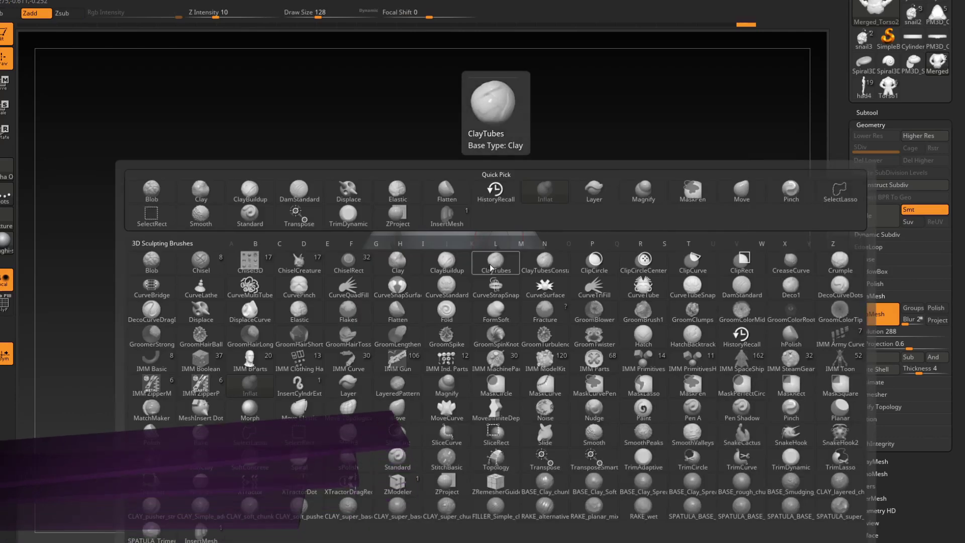
key("i")
key("n")
left_click_drag(570, 277, 550, 255)
left_click_drag(475, 253, 486, 272)
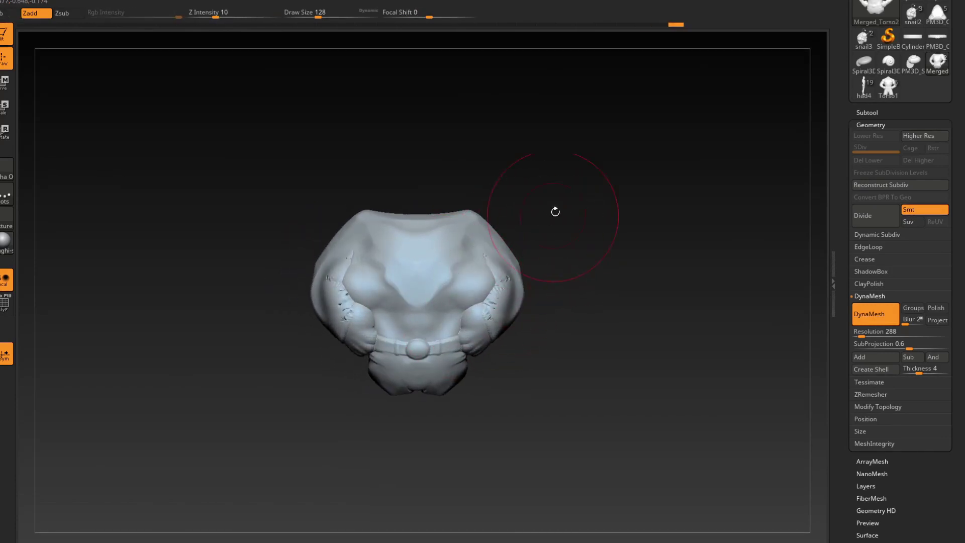
Smooth the inflated seams between the arms and torso, and remesh the model with DynaMesh
left_click_drag(498, 272, 515, 322, "shift")
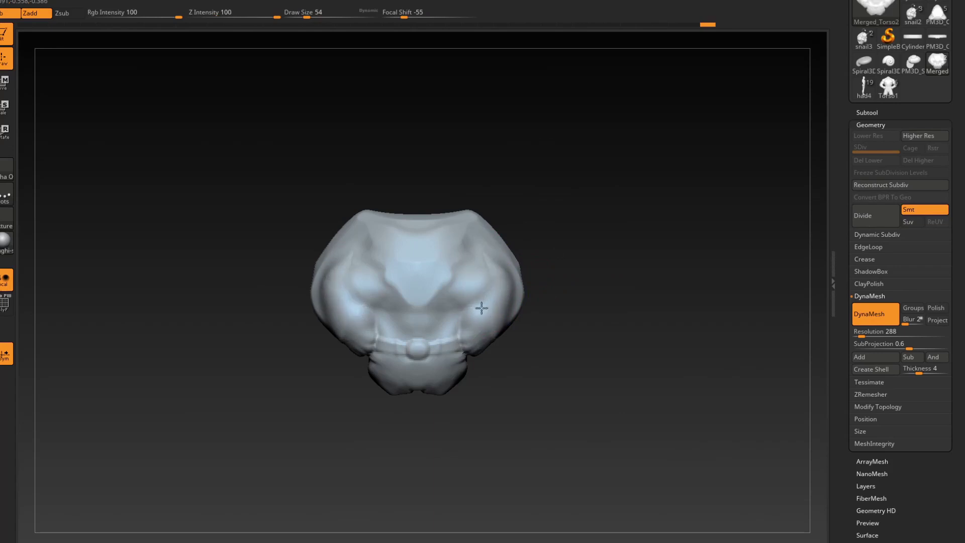
left_click_drag(690, 317, 762, 321, "alt")
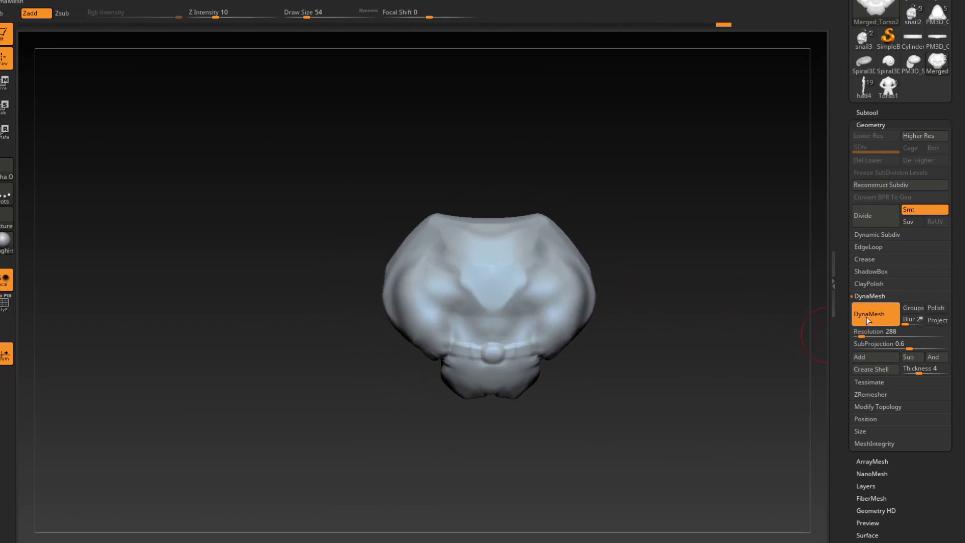
key("ctrl")
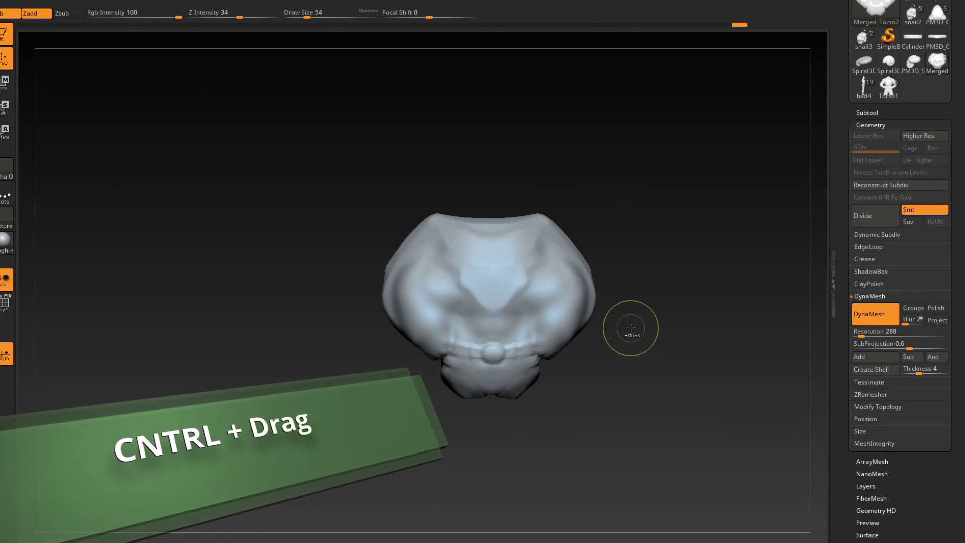
left_click_drag(694, 256, 640, 260, "alt")
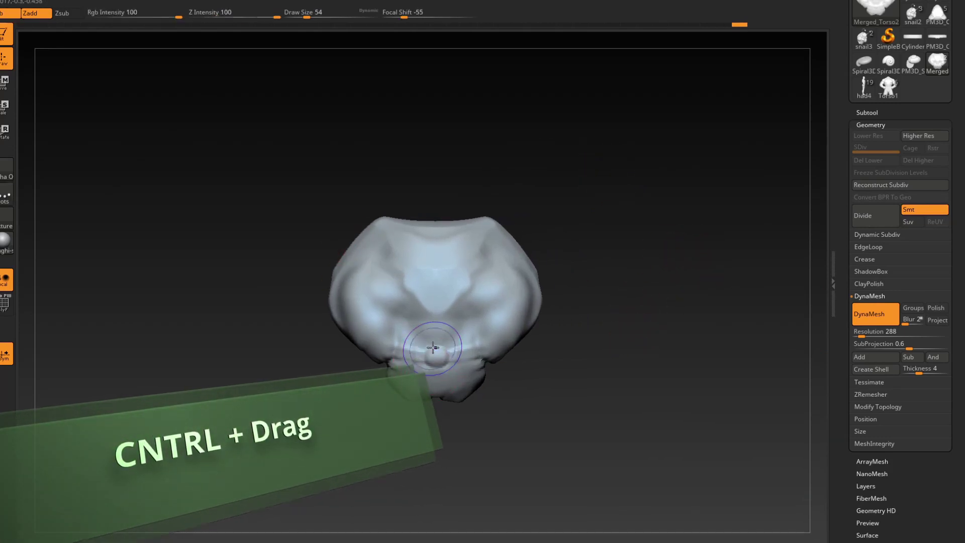
Flatten the belt, forearms and abdomen on the front of the torso with TrimDynamic at Draw Size 145
key("b")
key("t")
key("d")
key("space")
left_click_drag(454, 312, 511, 303)
mouse_move(486, 344)
left_mouse_down()
mouse_move(518, 319)
mouse_move(480, 350)
mouse_move(385, 332)
left_mouse_up()
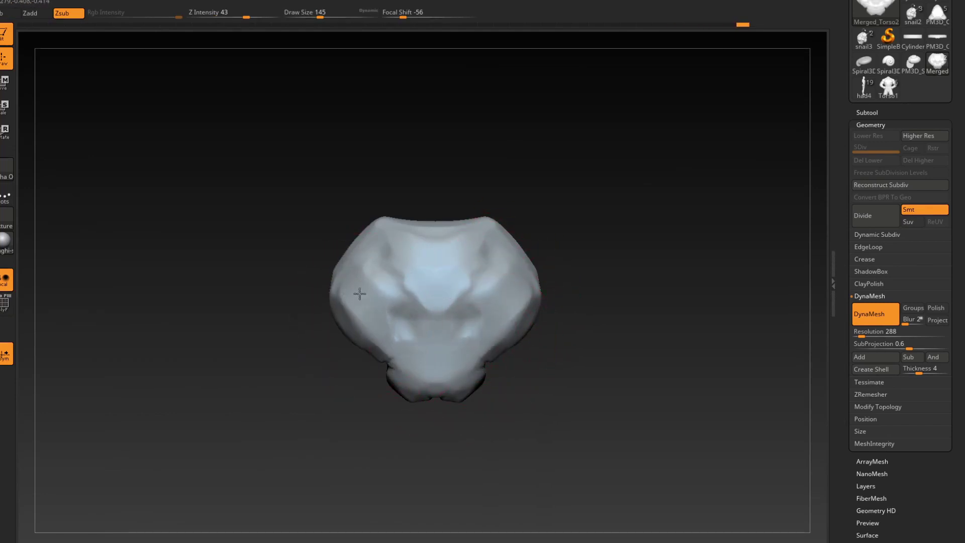
left_click_drag(344, 296, 355, 342)
mouse_move(435, 306)
left_mouse_down()
mouse_move(437, 275)
mouse_move(431, 314)
left_mouse_up()
Trim down the belt, hands and bulging arms around the back and sides of the torso with TrimDynamic
left_click_drag(325, 395, 390, 391)
right_click_drag(365, 374, 386, 419)
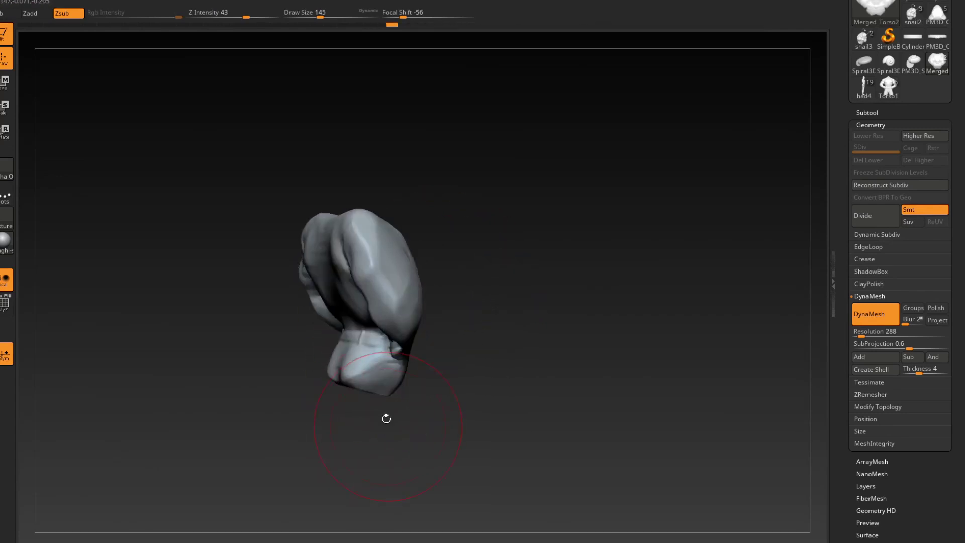
right_click_drag(454, 335, 463, 333)
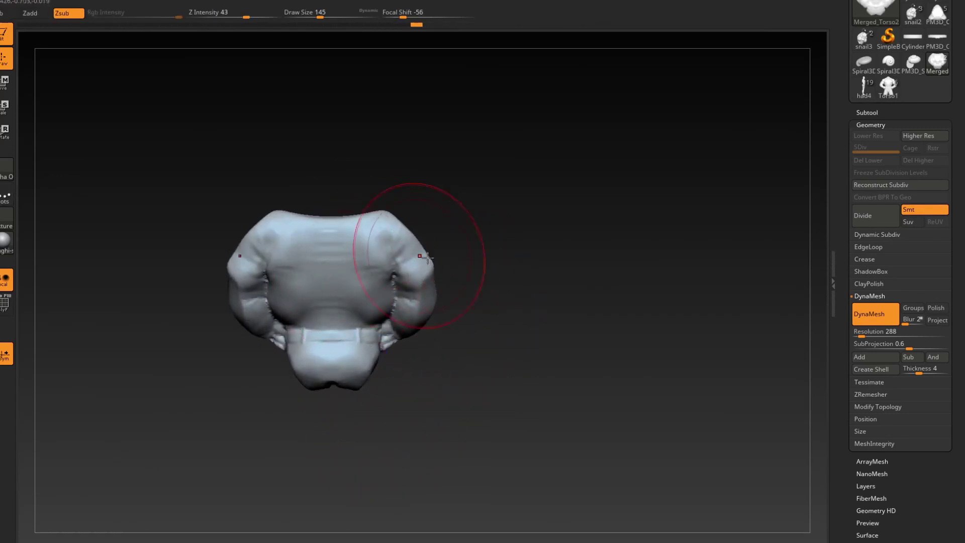
mouse_move(426, 257)
right_mouse_down()
mouse_move(518, 257)
mouse_move(306, 267)
right_mouse_up()
mouse_move(492, 207)
right_mouse_down()
mouse_move(510, 201)
mouse_move(551, 216)
mouse_move(362, 251)
right_mouse_up()
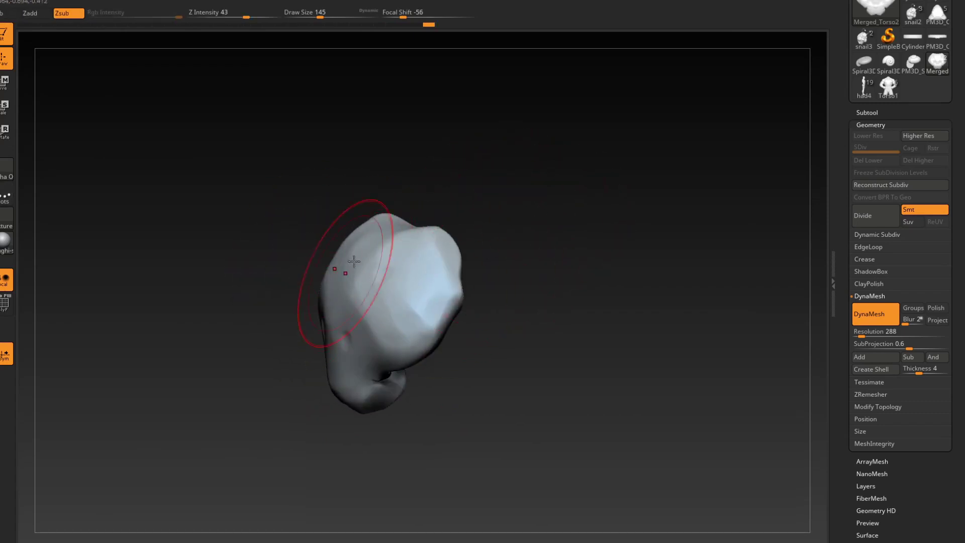
left_click_drag(336, 282, 322, 314)
Even out the side and front surfaces of the torso with TrimDynamic at Draw Sizes 223 and 145
key("space")
left_click_drag(315, 318, 325, 317)
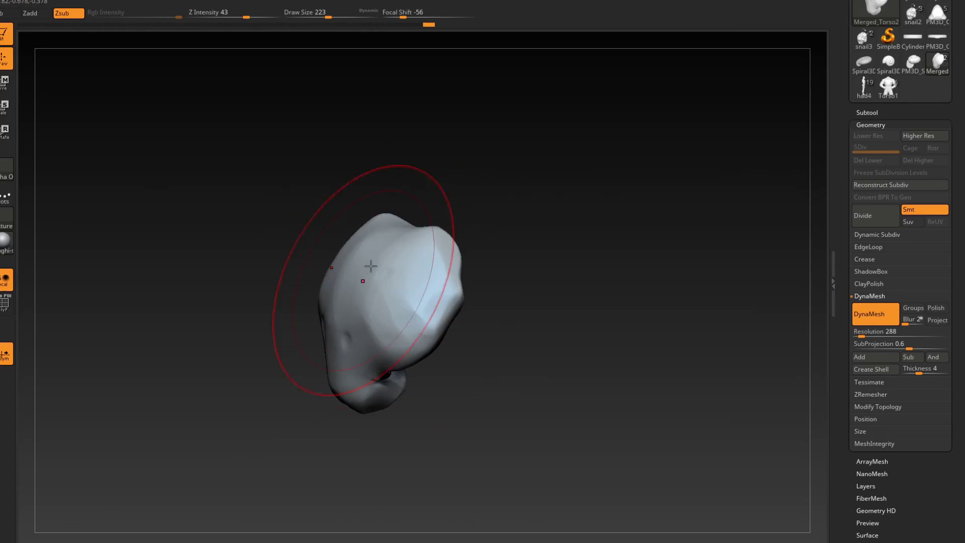
right_click_drag(316, 376, 361, 274)
key("space")
left_click_drag(377, 352, 370, 352)
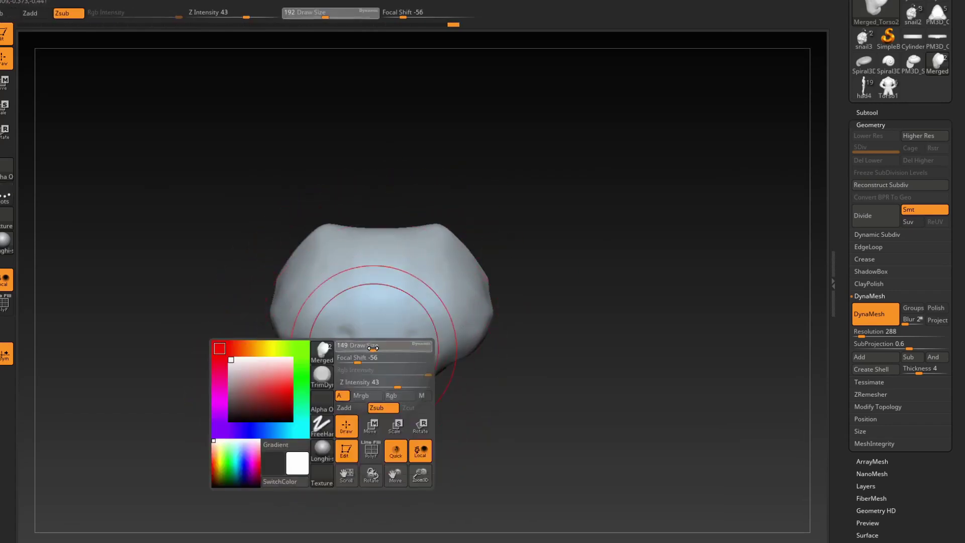
right_click_drag(453, 276, 477, 274, "alt")
key("space")
left_click_drag(477, 280, 475, 280)
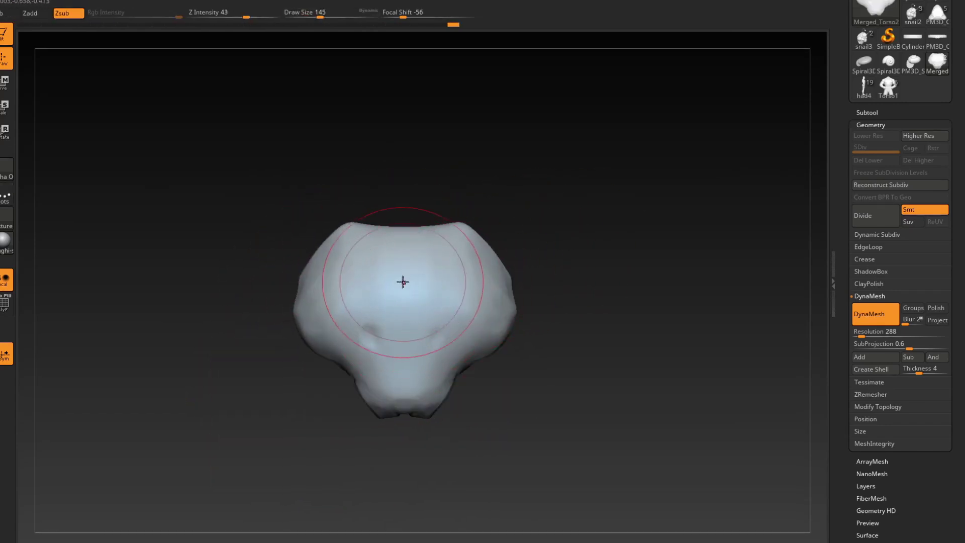
Set the TrimDynamic brush to Draw Size 154 and Focal Shift -85, and flatten broad vertical planes across the front
key("space")
left_click_drag(404, 279, 405, 278)
right_click_drag(383, 293, 376, 293)
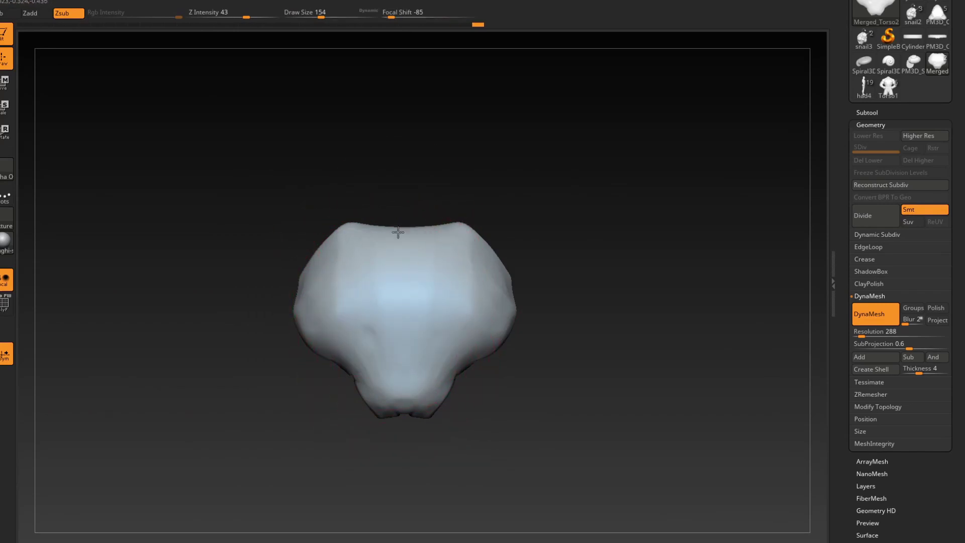
Try cutting a small flat plane into the centre of the chest at Draw Size 62, and undo the last stroke
key("space")
left_click_drag(418, 312, 410, 313)
right_click_drag(508, 169, 512, 224, "ctrl")
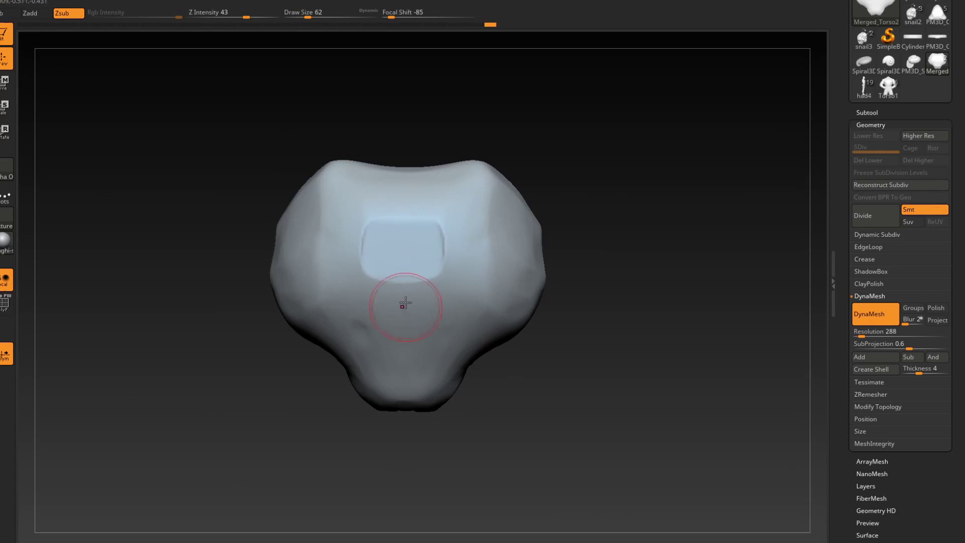
mouse_move(407, 232)
left_mouse_down()
mouse_move(401, 263)
mouse_move(401, 239)
left_mouse_up()
key("ctrl+z")
Cut a flat vertical oval plane into the chest at Draw Size 65 and trim across its upper end
key("space")
key("space")
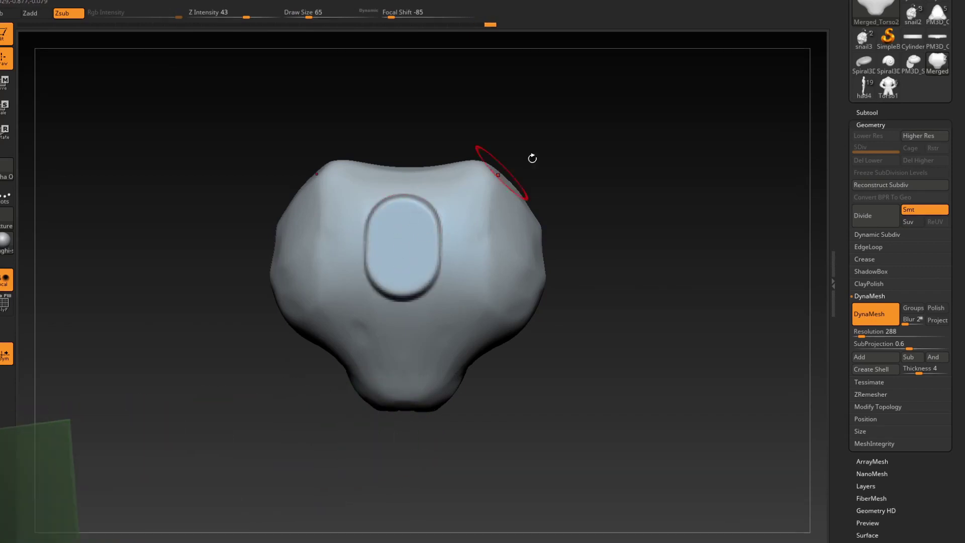
mouse_move(532, 158)
left_mouse_down()
mouse_move(508, 161)
mouse_move(518, 171)
left_mouse_up()
left_click_drag(404, 199, 407, 183)
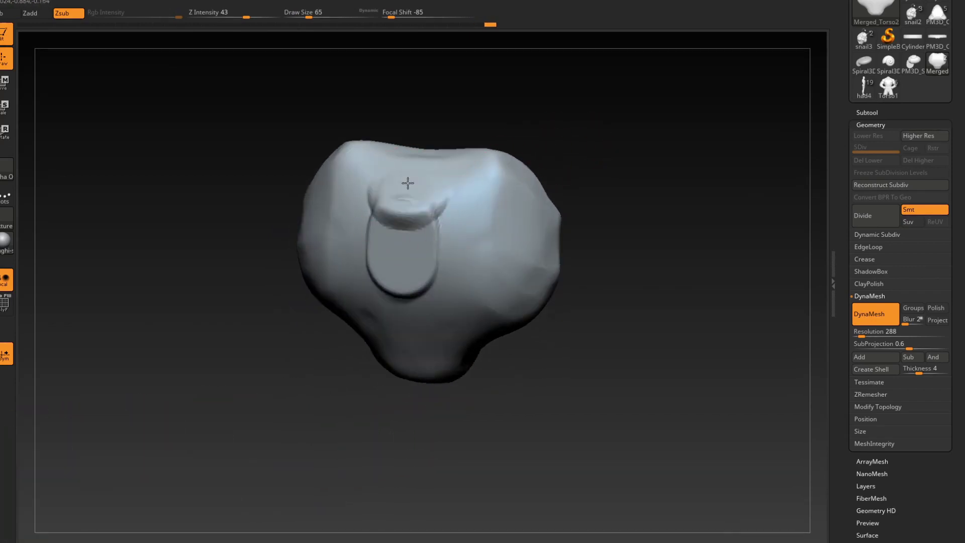
Flatten the chest sides and shoulders with TrimDynamic, raising the Draw Size to 145 to trim the front and side surfaces broadly
mouse_move(452, 210)
left_mouse_down()
mouse_move(467, 189)
mouse_move(459, 215)
mouse_move(493, 221)
mouse_move(505, 208)
mouse_move(515, 227)
mouse_move(496, 298)
left_mouse_up()
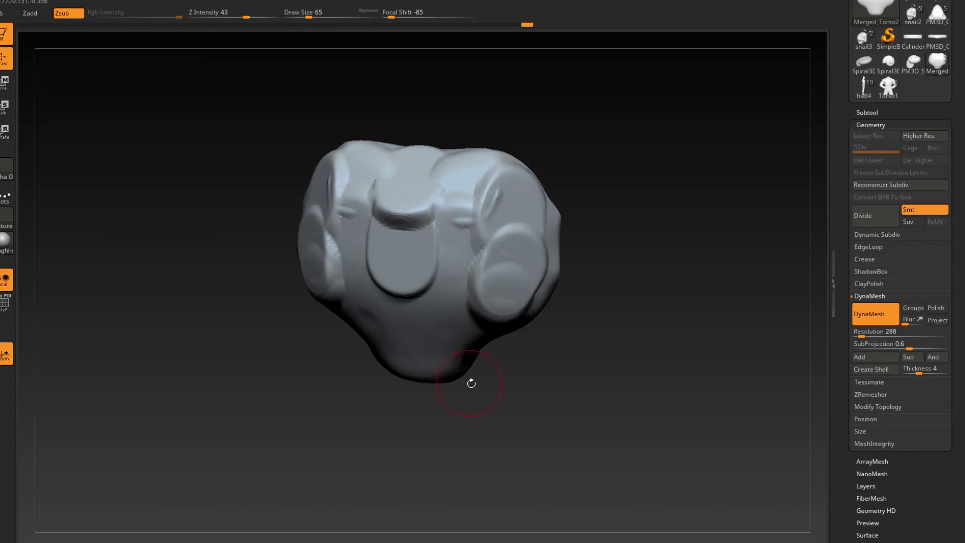
left_click_drag(471, 382, 477, 349)
key("bracketright")
key("bracketright")
key("bracketright")
key("bracketright")
key("bracketright")
key("bracketright")
key("bracketright")
key("bracketright")
mouse_move(488, 251)
left_mouse_down()
mouse_move(496, 315)
mouse_move(514, 212)
mouse_move(399, 227)
mouse_move(365, 170)
left_mouse_up()
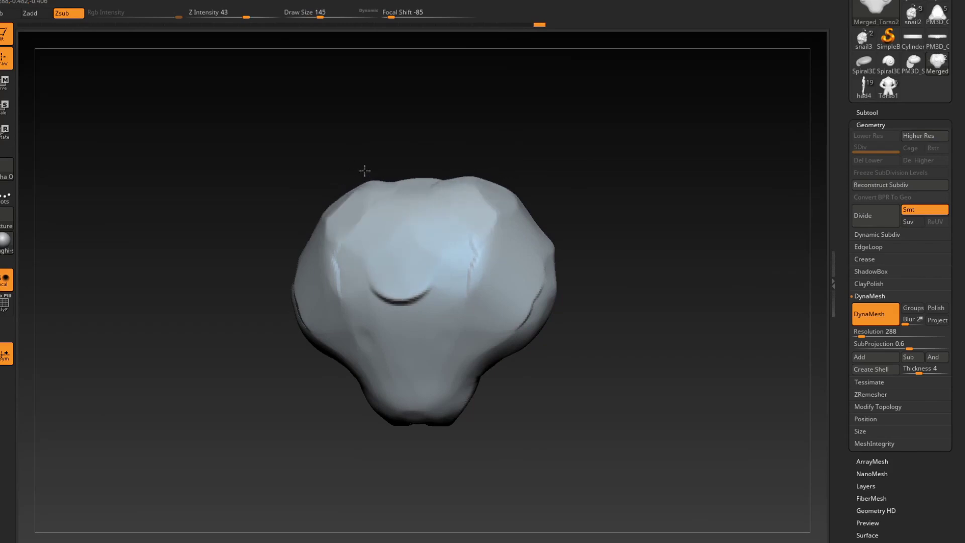
left_click_drag(321, 263, 305, 331)
mouse_move(229, 359)
left_mouse_down()
mouse_move(286, 357)
mouse_move(258, 232)
left_mouse_up()
mouse_move(269, 307)
left_mouse_down()
mouse_move(315, 416)
mouse_move(306, 431)
mouse_move(532, 282)
left_mouse_up()
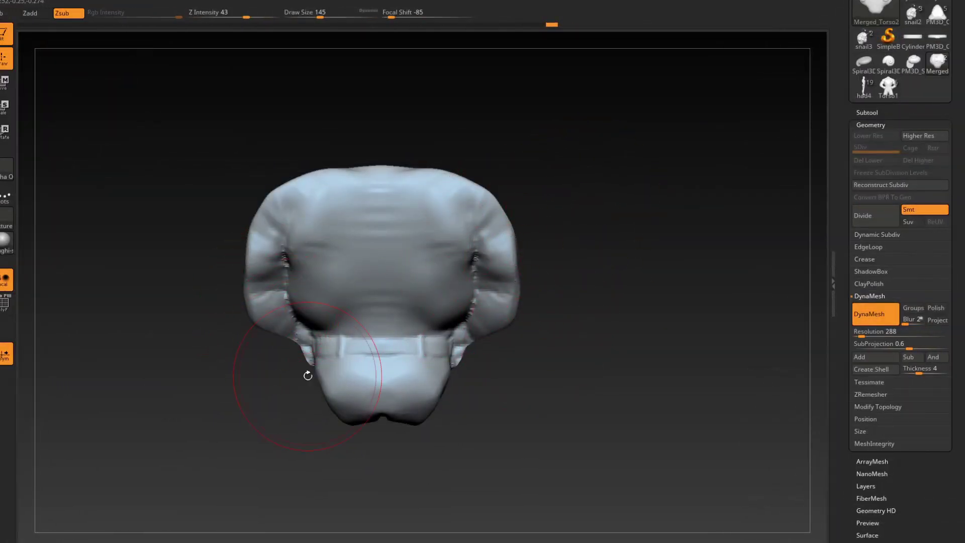
Choose the Inflat brush at Draw Size 299 and Z Intensity 10, and swell the back of the torso into a rounded mass
key("b")
key("i")
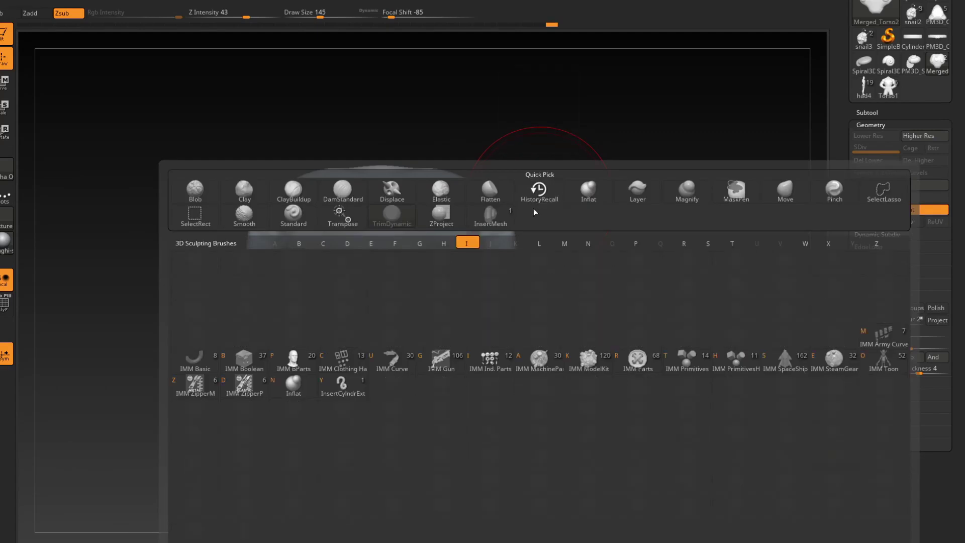
key("n")
key("s")
left_click_drag(439, 231, 455, 229)
mouse_move(582, 216)
left_mouse_down("alt")
mouse_move(538, 216)
mouse_move(549, 208)
left_mouse_up("alt")
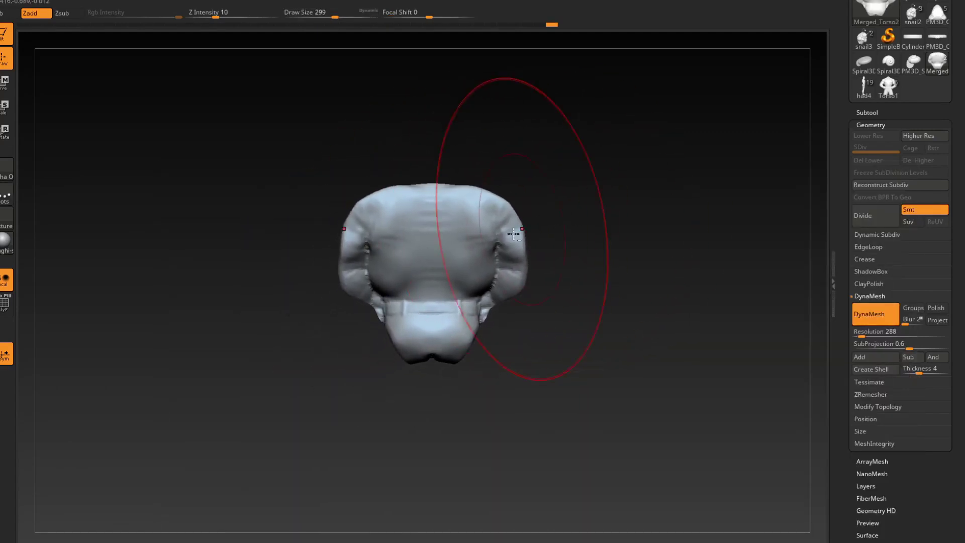
left_click_drag(436, 258, 411, 295)
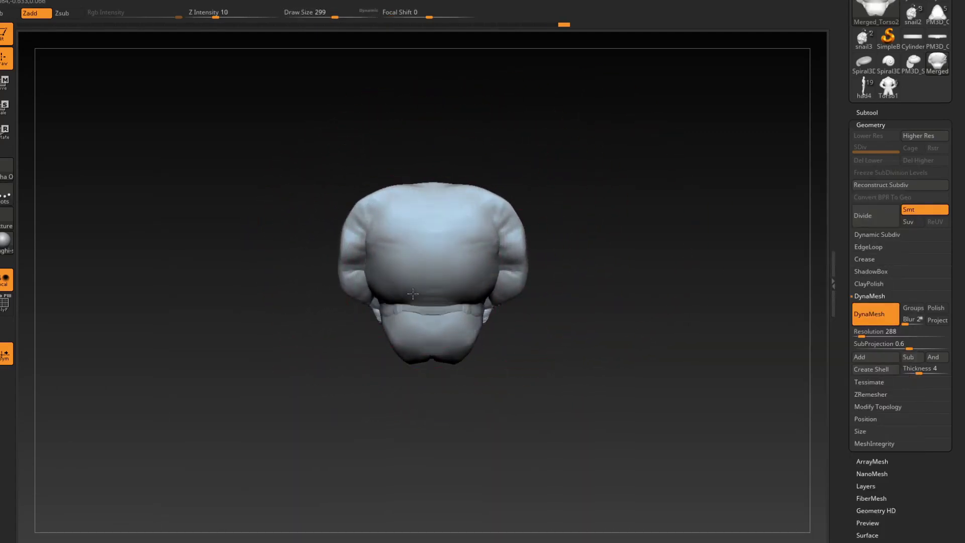
left_click_drag(382, 251, 368, 233)
left_click_drag(368, 233, 384, 215)
mouse_move(433, 239)
left_mouse_down()
mouse_move(431, 288)
mouse_move(433, 251)
mouse_move(420, 241)
left_mouse_up()
mouse_move(425, 257)
left_mouse_down()
mouse_move(426, 277)
mouse_move(413, 251)
mouse_move(397, 319)
mouse_move(405, 331)
left_mouse_up()
Inflate the side and underside of the torso to fill the hollows, and remesh the form with DynaMesh
mouse_move(407, 332)
right_mouse_down()
mouse_move(360, 381)
mouse_move(385, 229)
right_mouse_up()
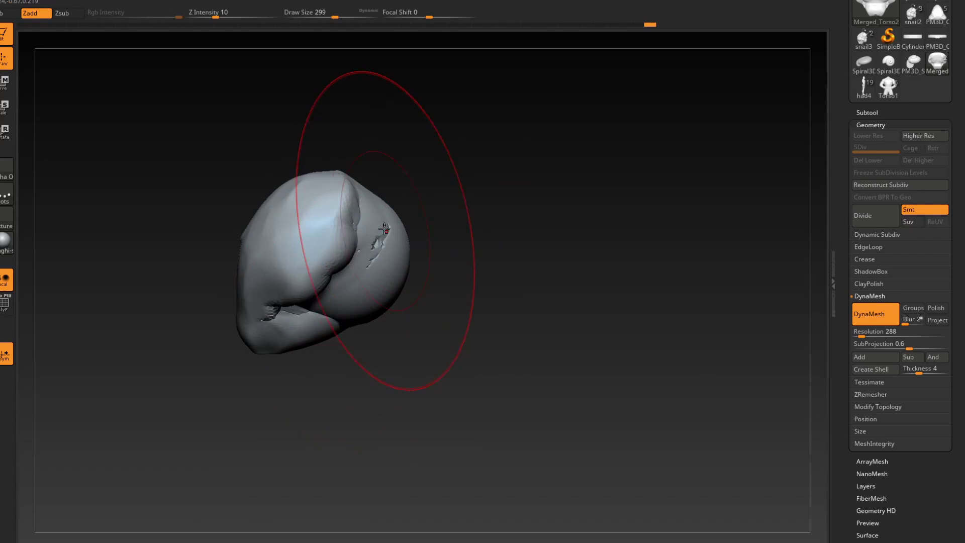
mouse_move(379, 256)
left_mouse_down()
mouse_move(356, 340)
mouse_move(367, 333)
left_mouse_up()
right_click_drag(363, 376, 360, 349)
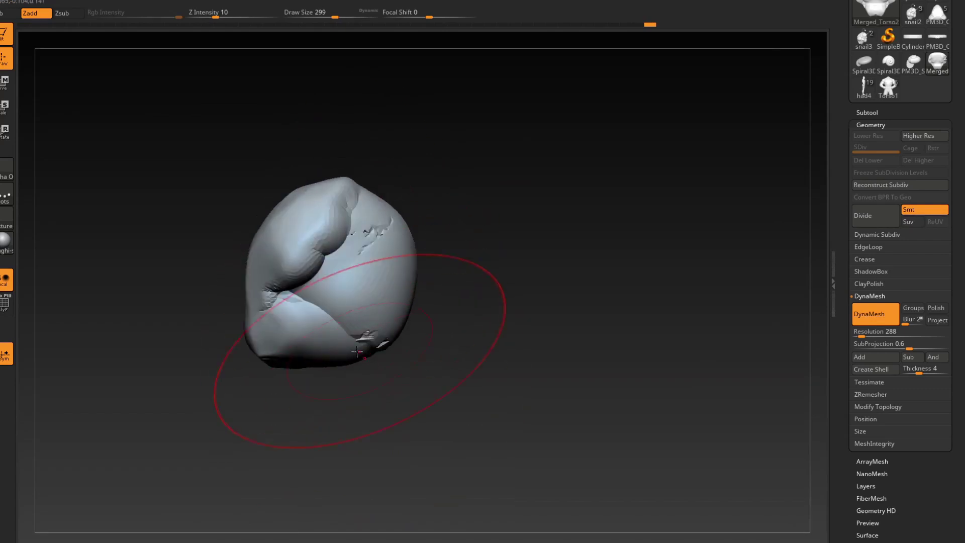
mouse_move(360, 349)
left_mouse_down()
mouse_move(301, 357)
mouse_move(373, 359)
left_mouse_up()
left_click_drag(447, 289, 477, 331, "ctrl")
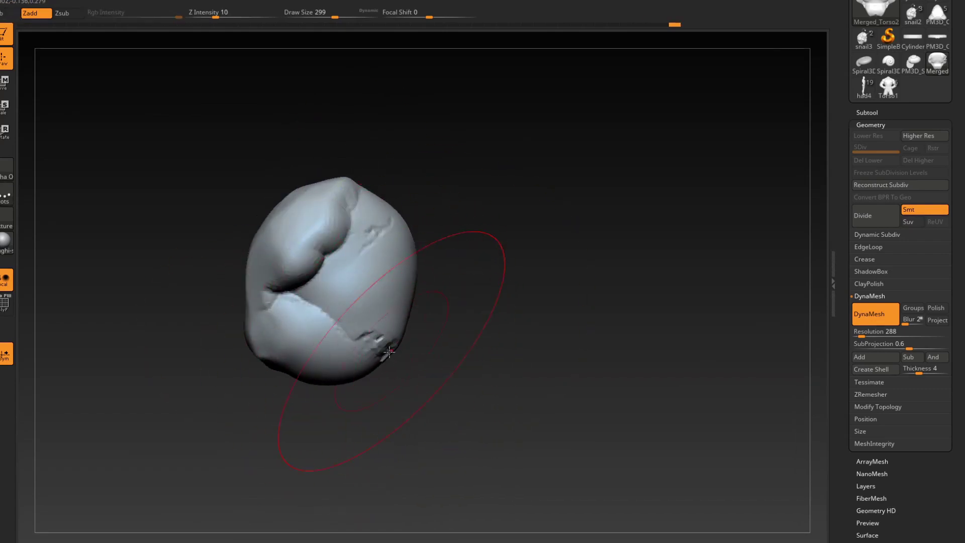
Smooth the torn seams on the sides, and round out the creases and the front of the form
mouse_move(361, 335)
left_mouse_down()
mouse_move(327, 291)
mouse_move(321, 309)
mouse_move(336, 272)
left_mouse_up()
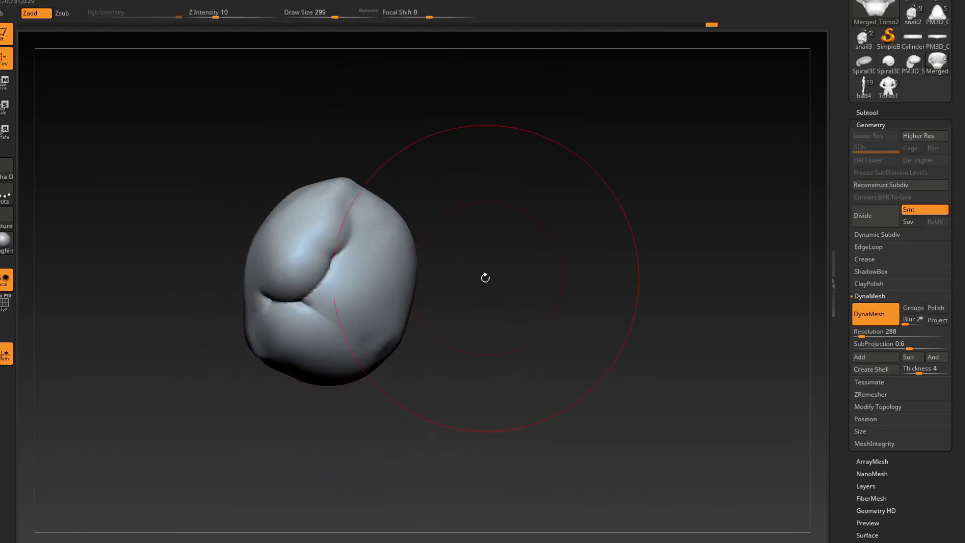
mouse_move(486, 278)
left_mouse_down("shift")
mouse_move(569, 261)
mouse_move(638, 265)
left_mouse_up("shift")
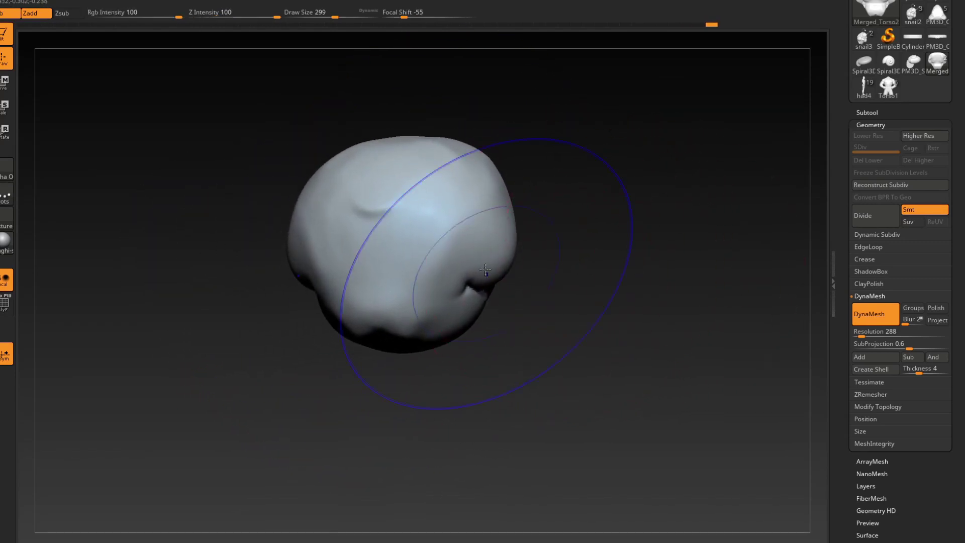
left_click_drag(478, 281, 481, 278)
mouse_move(533, 276)
left_mouse_down()
mouse_move(556, 271)
mouse_move(613, 287)
mouse_move(644, 256)
mouse_move(714, 258)
left_mouse_up()
left_click_drag(627, 258, 558, 247)
left_click_drag(580, 214, 533, 241)
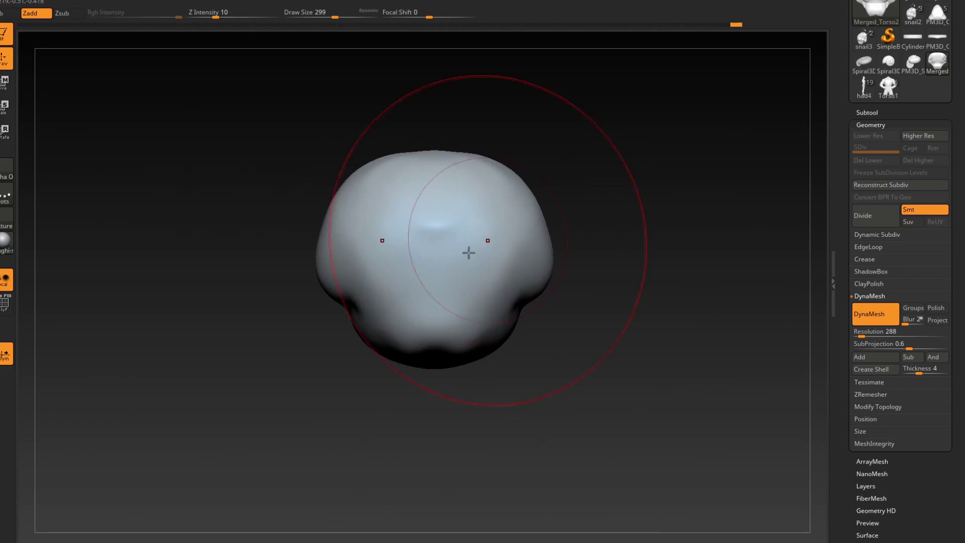
Apply the Spherize deformation repeatedly on all three axes to turn the lumpy form into a ball
left_click_drag(653, 250, 621, 244, "alt")
left_click(871, 125)
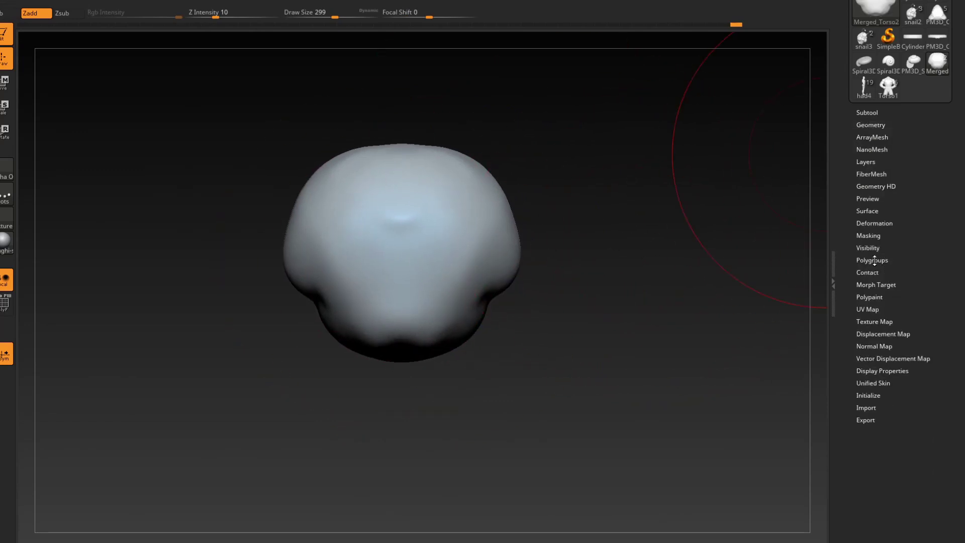
left_click(876, 222)
left_click_drag(838, 317, 853, 242)
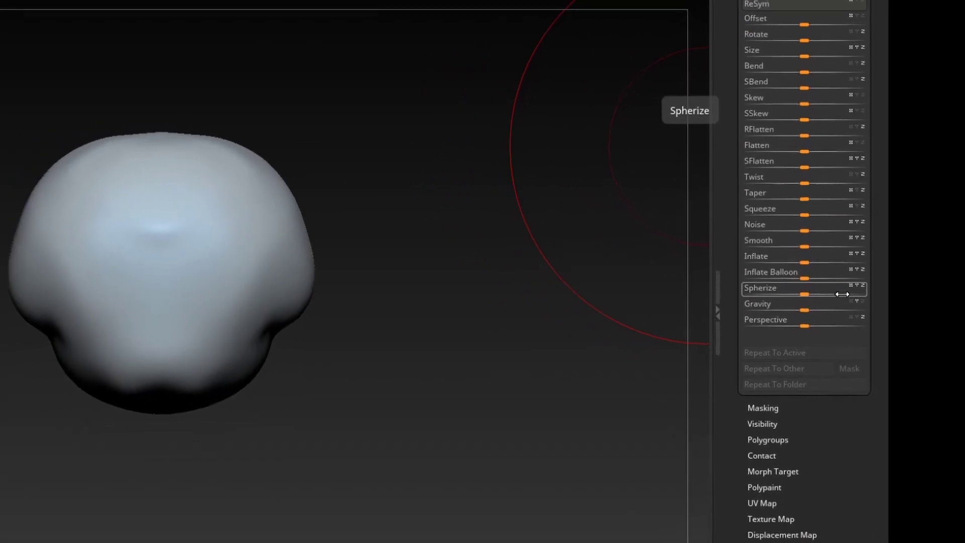
left_click_drag(807, 293, 831, 293)
left_click_drag(891, 273, 922, 272)
left_click_drag(697, 292, 706, 296)
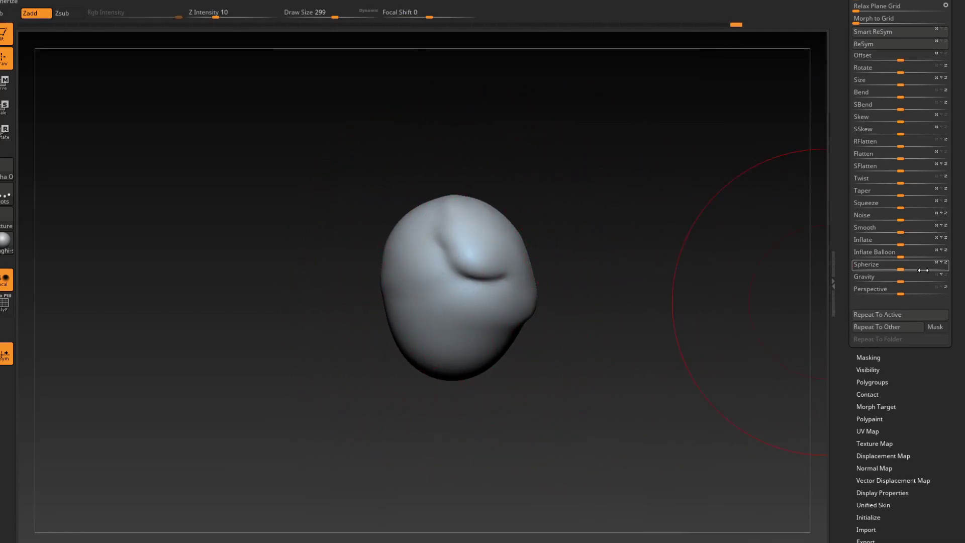
left_click_drag(923, 270, 960, 262)
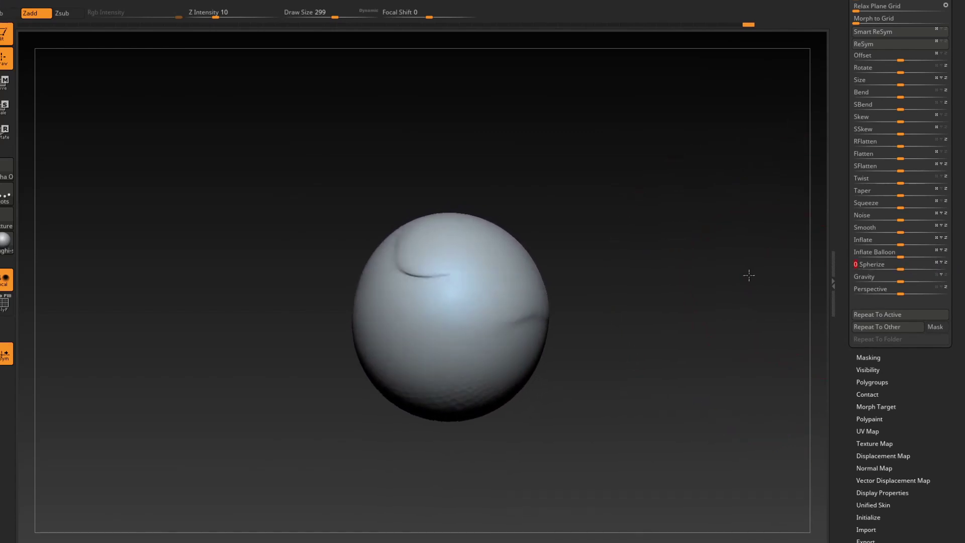
Reduce the Inflat brush to Draw Size 212 and remesh the spherized ball with DynaMesh
mouse_move(748, 274)
left_mouse_down()
mouse_move(633, 263)
mouse_move(634, 221)
mouse_move(606, 230)
left_mouse_up()
key("space")
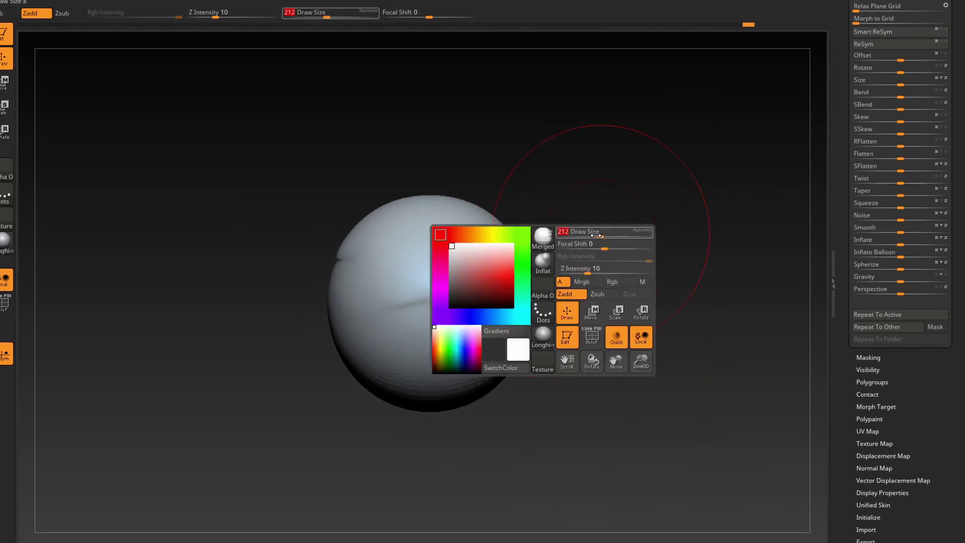
key("ctrl+d")
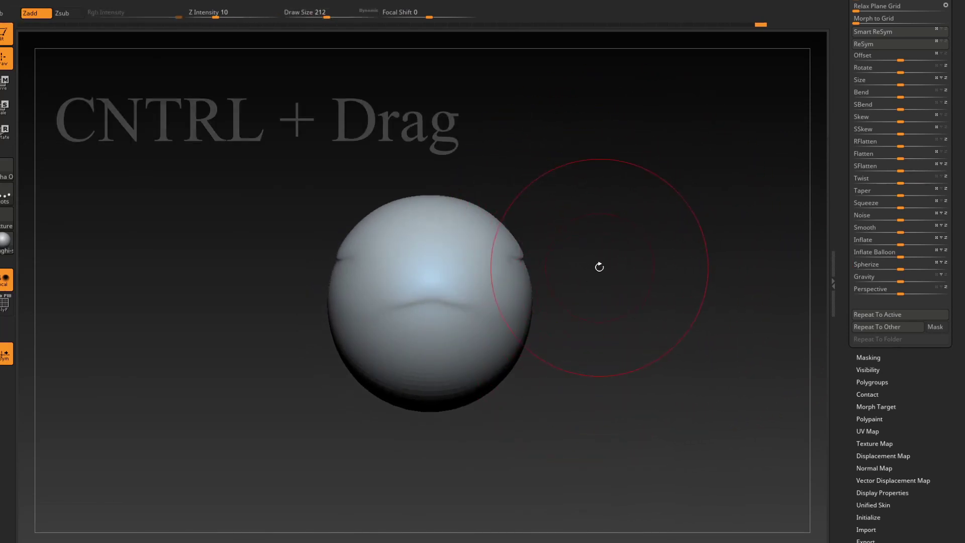
left_click_drag(582, 160, 648, 259, "ctrl")
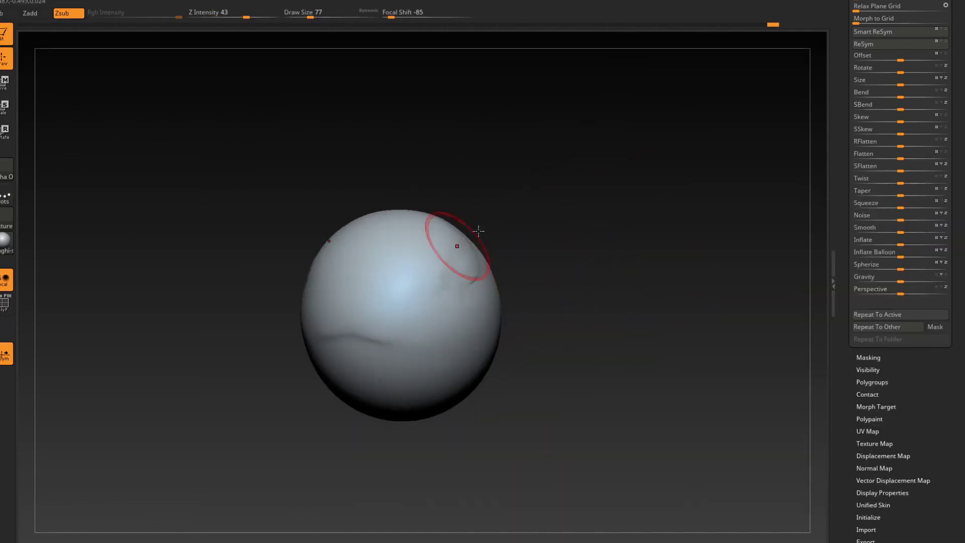
Trim the leftover creases off the ball with TrimDynamic at Focal Shift -85, starting at Draw Size 77 and enlarging the brush
left_click_drag(479, 231, 486, 218)
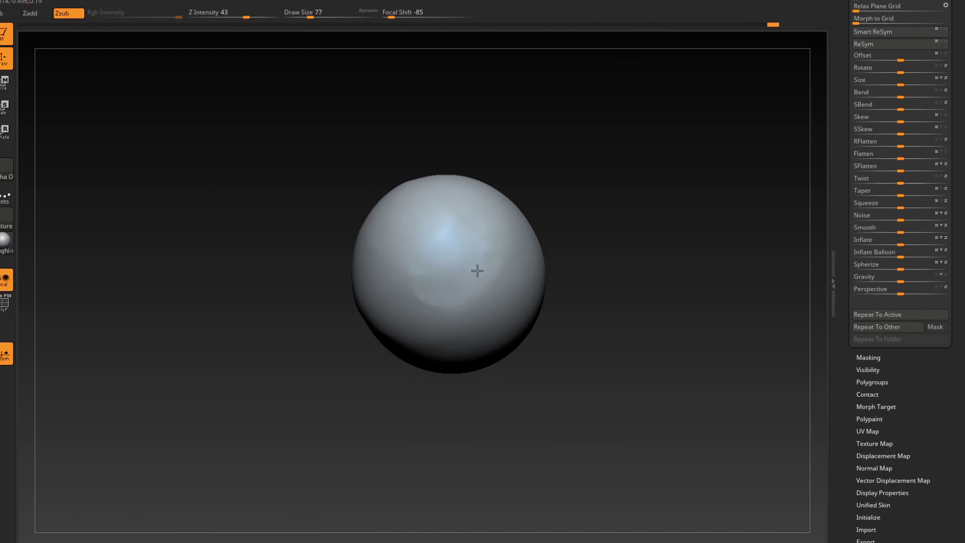
left_click_drag(558, 220, 512, 221)
key("space")
left_click_drag(415, 271, 430, 270)
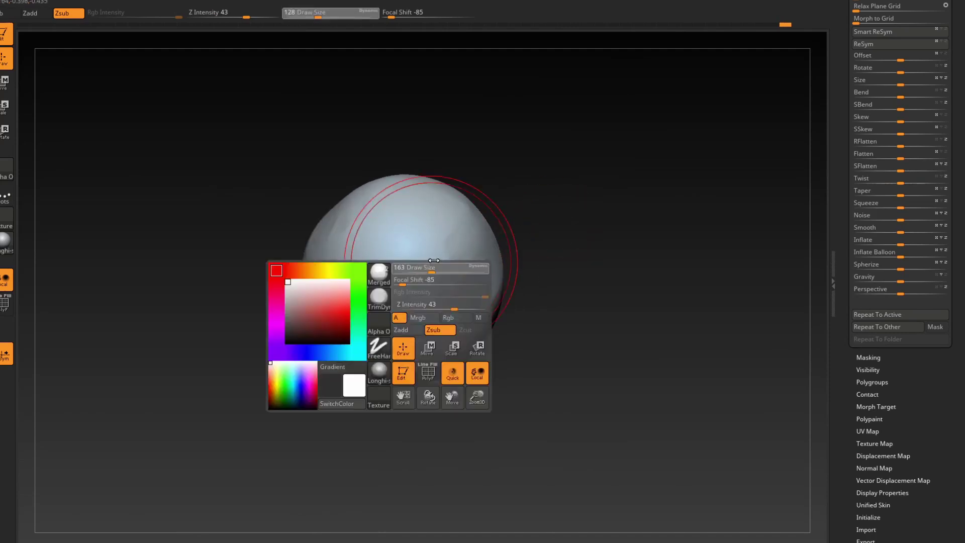
mouse_move(370, 297)
left_mouse_down()
mouse_move(370, 327)
mouse_move(412, 286)
left_mouse_up()
left_click_drag(558, 231, 535, 256)
Set TrimDynamic to Draw Size 172, even out the ball's faceted surface and smooth its upper edge
key("space")
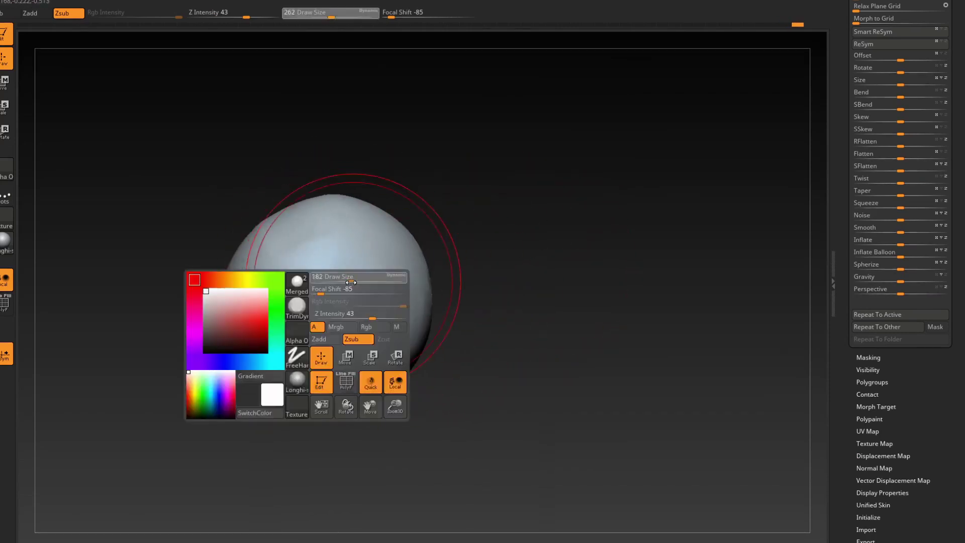
left_click_drag(357, 275, 352, 276)
left_click_drag(373, 276, 379, 306)
mouse_move(460, 236)
left_mouse_down()
mouse_move(463, 213)
mouse_move(456, 233)
left_mouse_up()
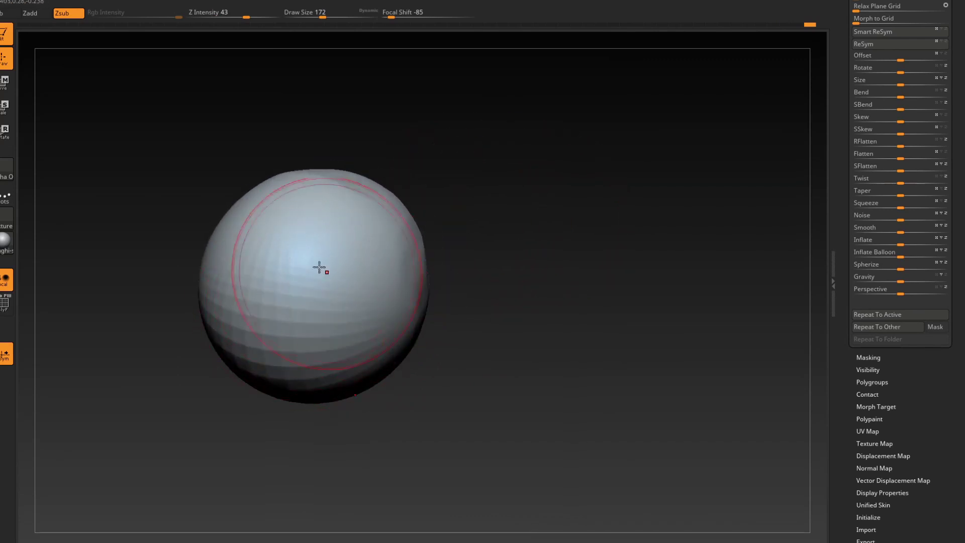
right_click_drag(314, 301, 382, 291, "alt")
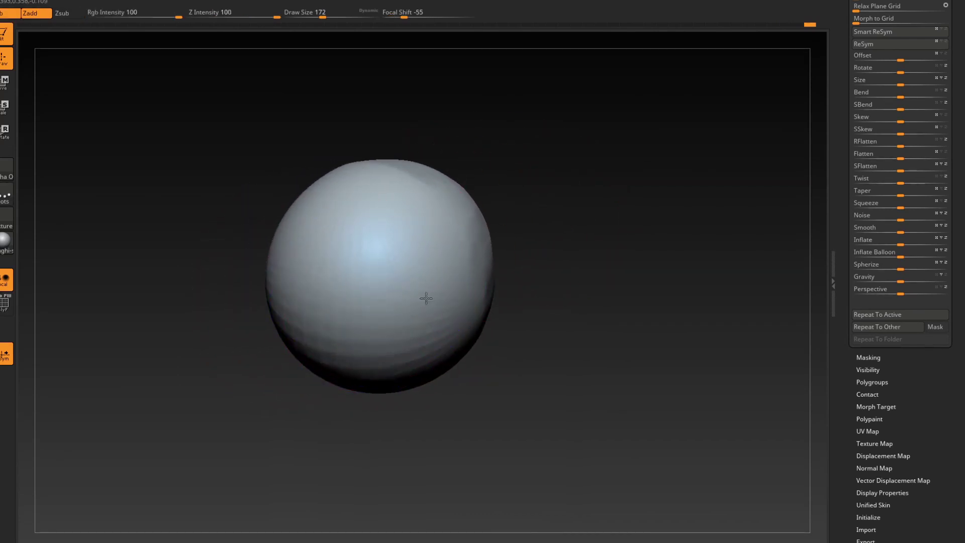
left_click_drag(402, 201, 438, 191, "shift")
Smooth the remaining bumps around the upper sides of the ball at Draw Size 172
mouse_move(563, 201)
left_mouse_down()
mouse_move(549, 149)
mouse_move(540, 176)
left_mouse_up()
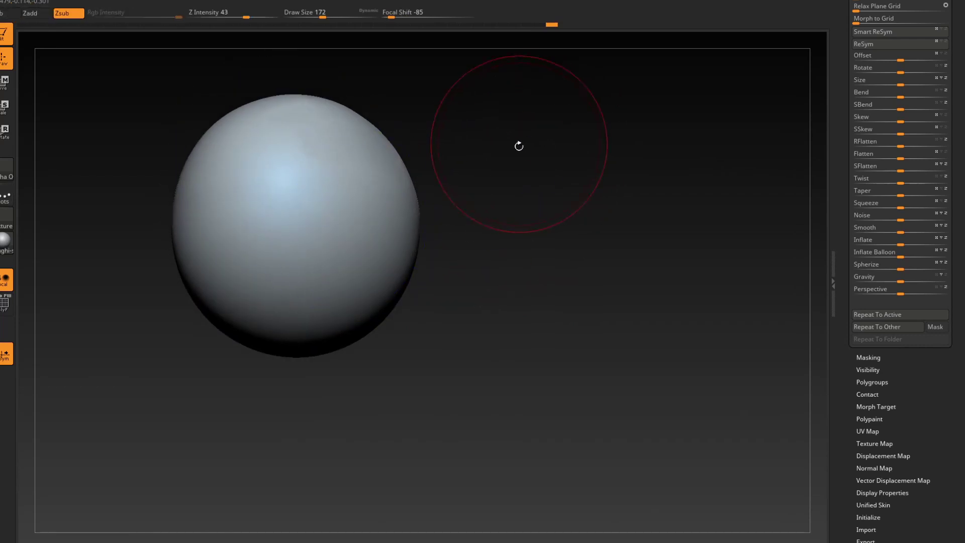
mouse_move(518, 144)
left_mouse_down()
mouse_move(508, 222)
mouse_move(471, 212)
left_mouse_up()
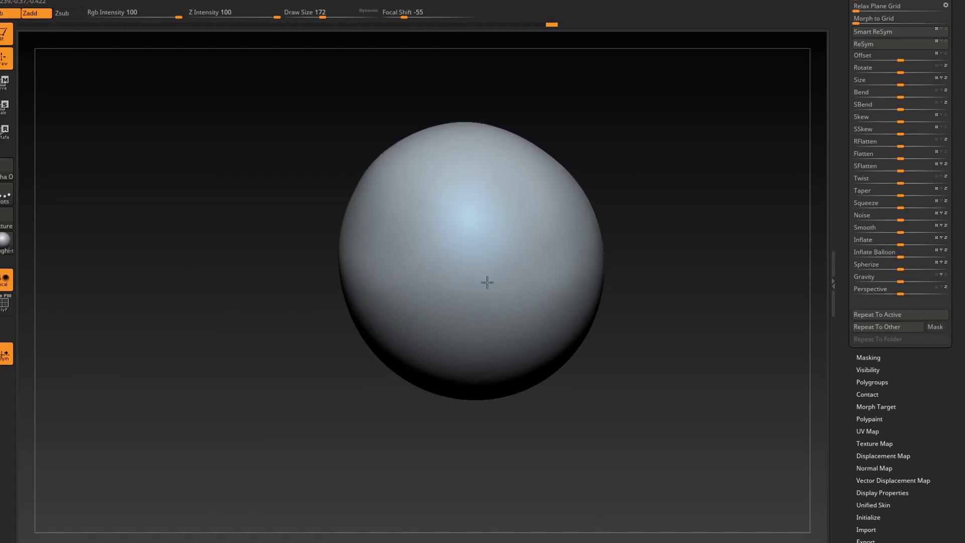
mouse_move(650, 184)
left_mouse_down("shift")
mouse_move(689, 205)
mouse_move(614, 213)
left_mouse_up("shift")
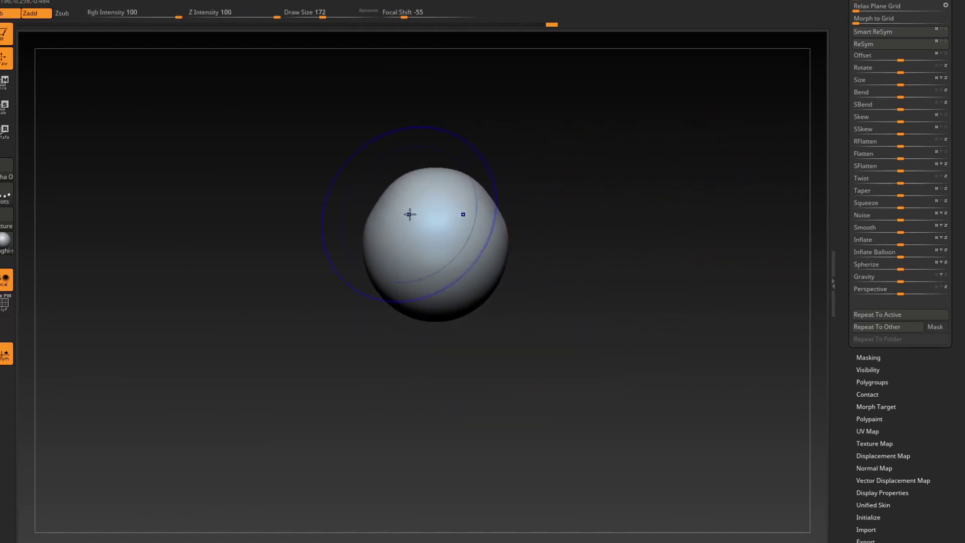
left_click_drag(396, 190, 387, 208)
left_click_drag(528, 149, 67, 519, "shift")
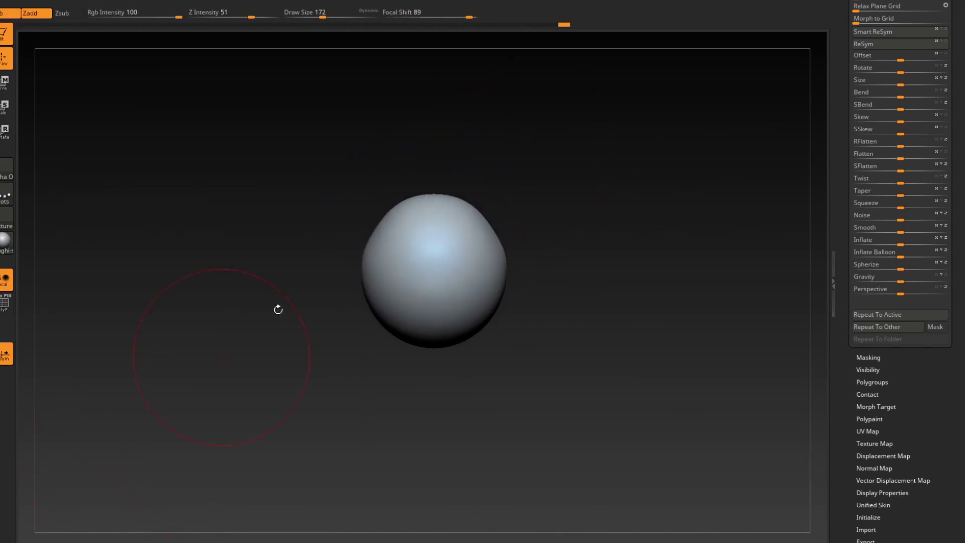
Set the Move brush to Draw Size 437 and push the ball's silhouette into a rounder shape
key("space")
mouse_move(422, 198)
left_mouse_down()
mouse_move(444, 198)
mouse_move(401, 217)
mouse_move(470, 220)
mouse_move(459, 288)
left_mouse_up()
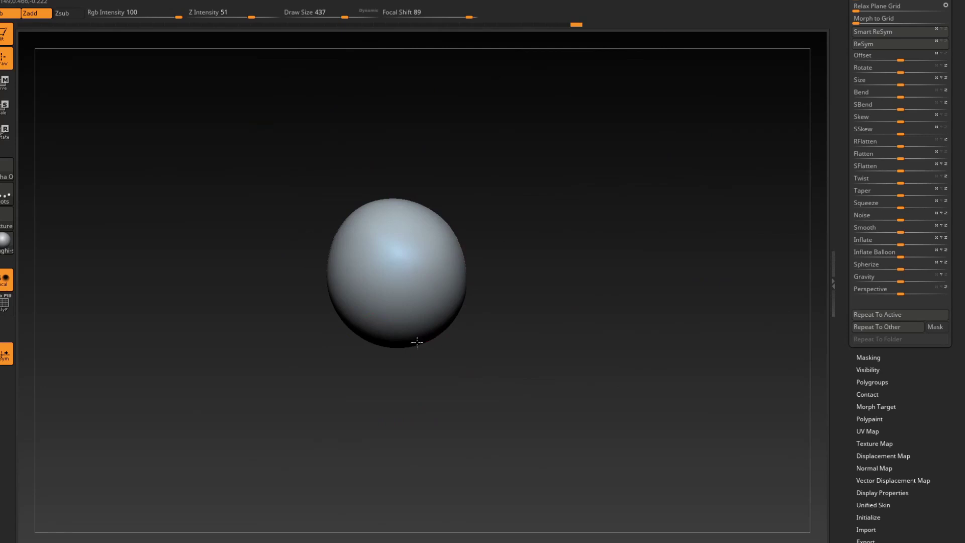
left_click_drag(352, 217, 356, 223)
left_click_drag(287, 236, 327, 244, "shift")
mouse_move(558, 221)
left_mouse_down()
mouse_move(528, 216)
mouse_move(550, 215)
left_mouse_up()
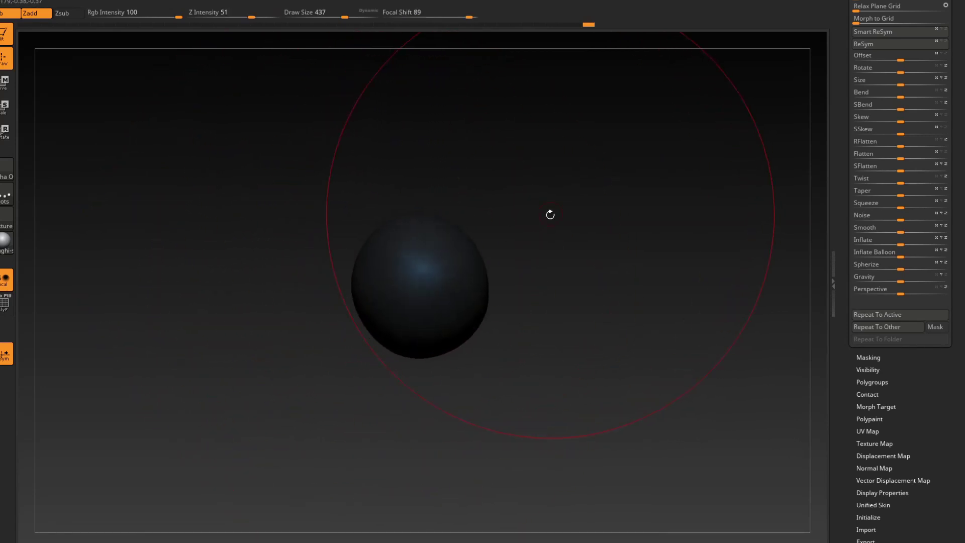
Give the ball a brown zbro_clayset material, try black as its colour, and set the colour to white
left_click(6, 245)
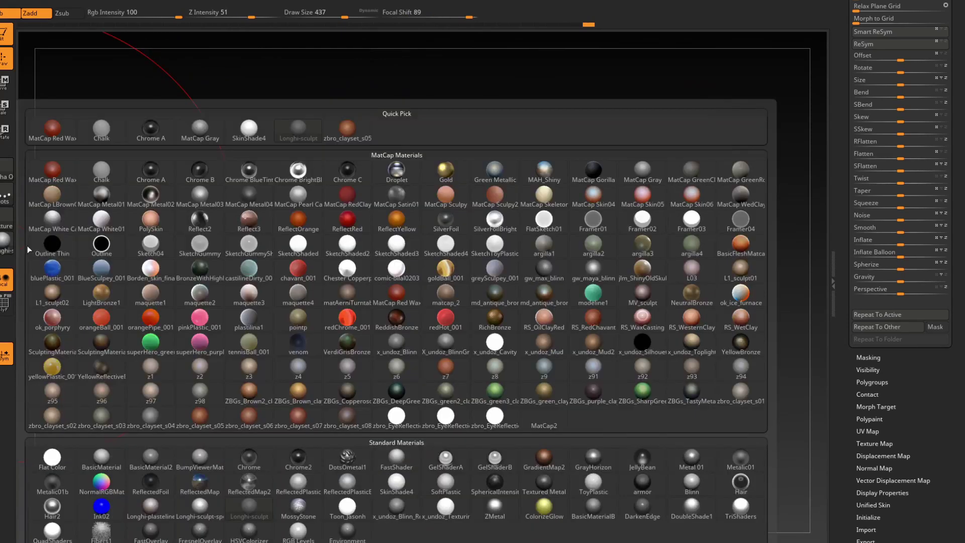
left_click(235, 397)
key("space")
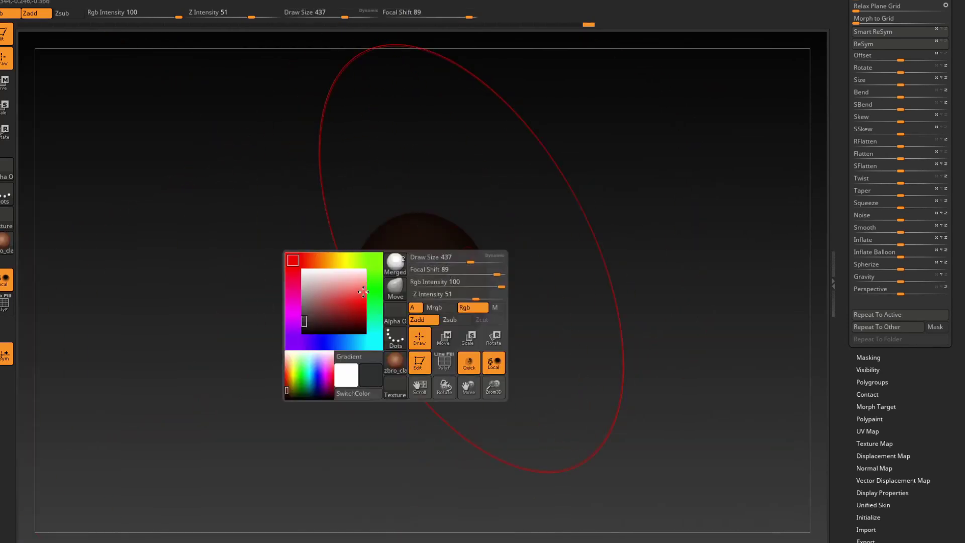
left_click_drag(294, 342, 284, 351)
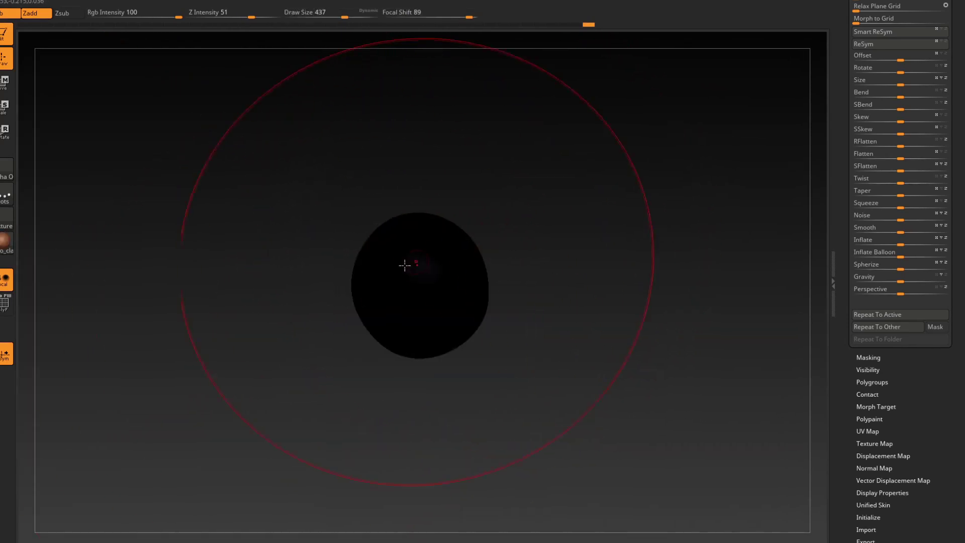
key("space")
left_click(213, 289)
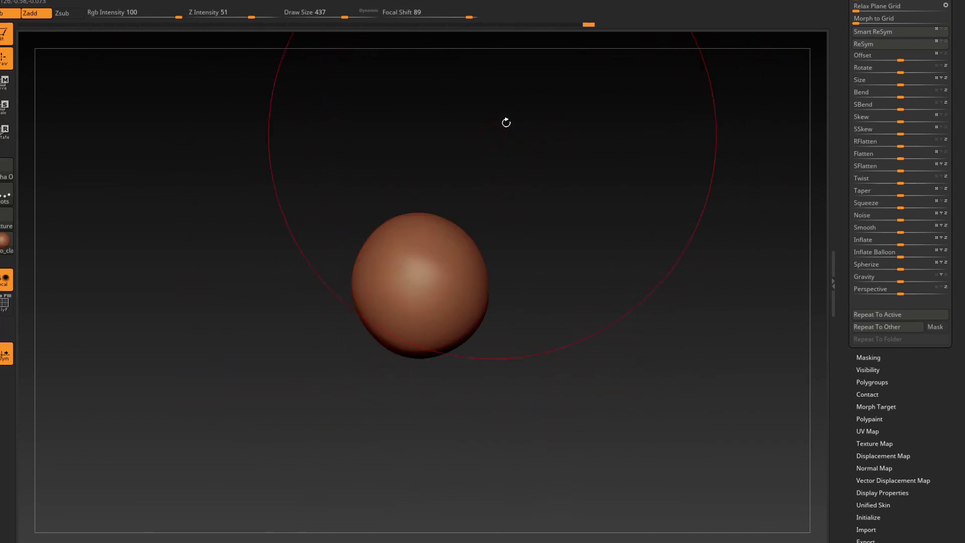
key("space")
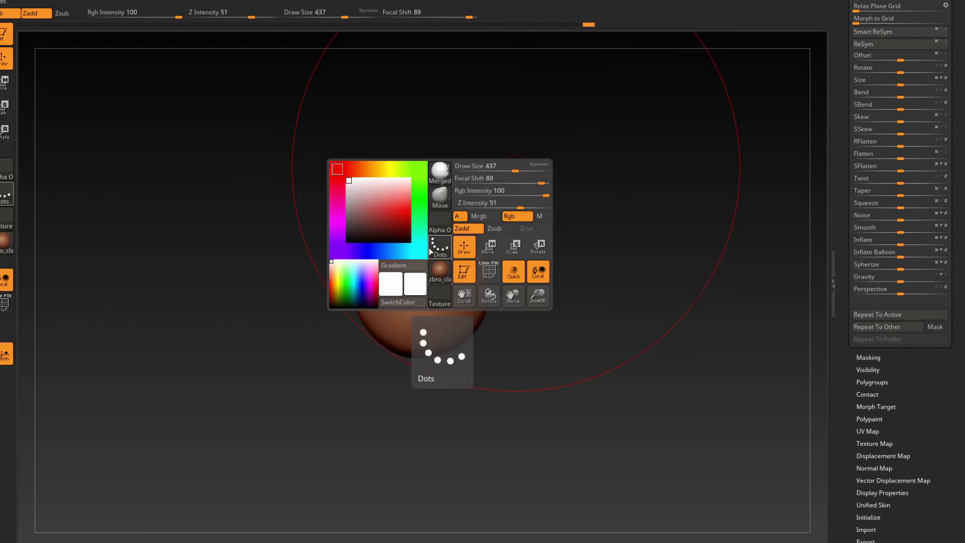
Make black the ball's main colour with white as the secondary colour, and swap between the two to compare the silhouette
left_click_drag(325, 258, 325, 259)
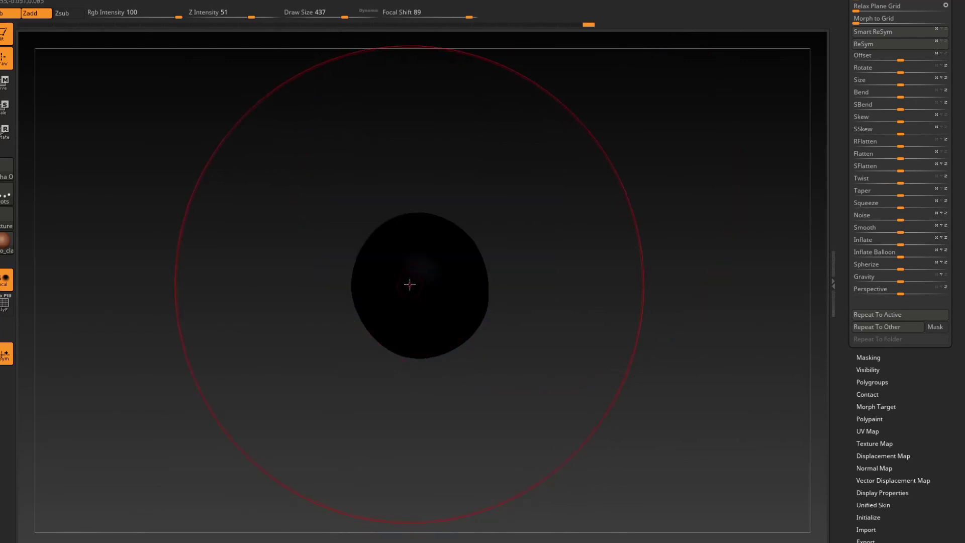
key("space")
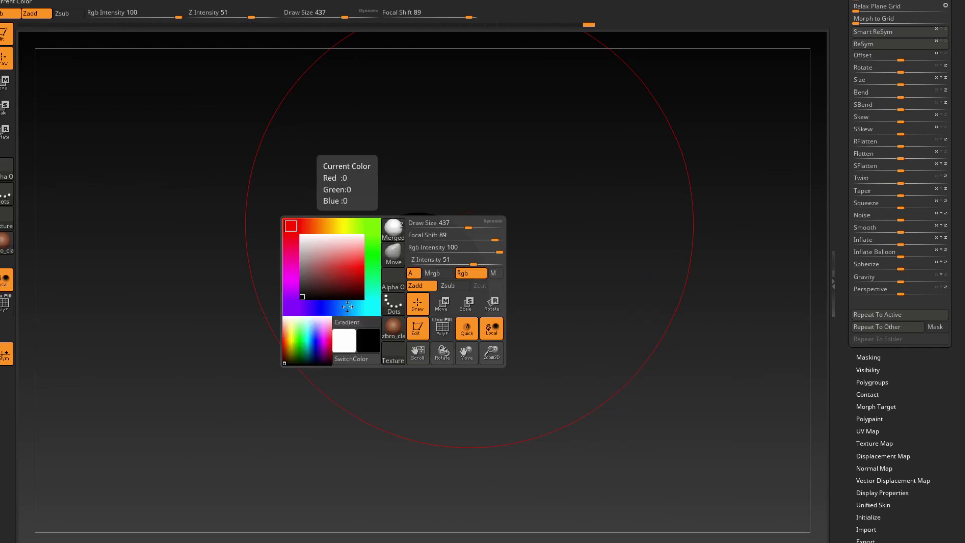
key("space")
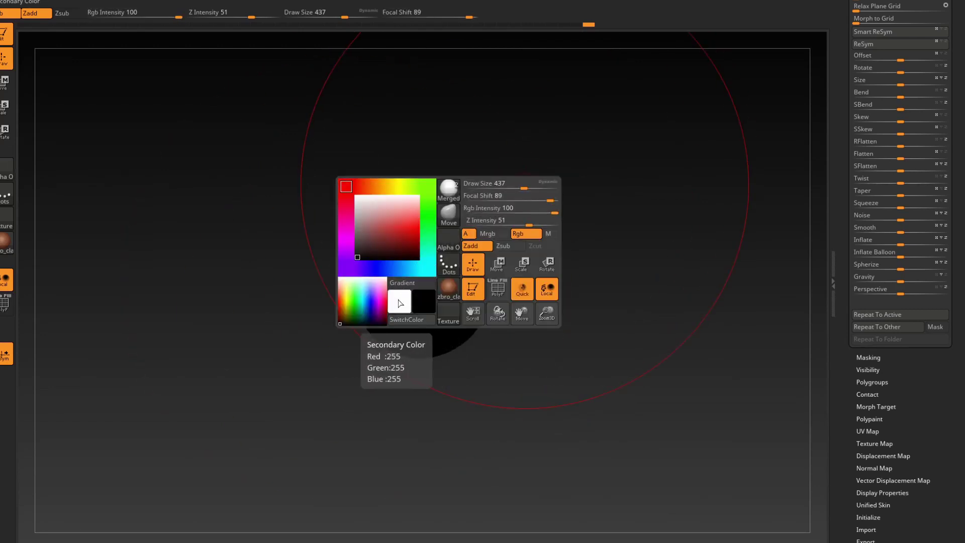
left_click_drag(370, 237, 351, 185)
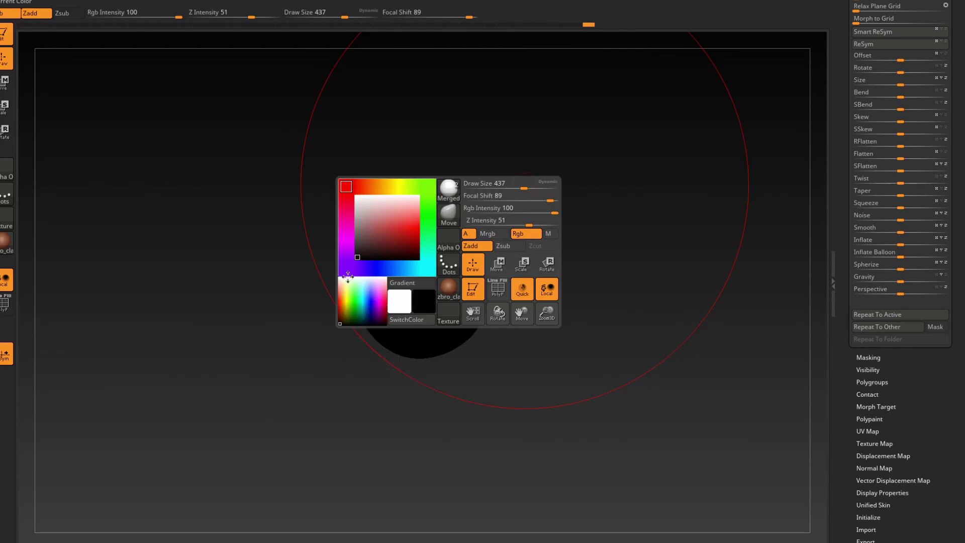
key("v")
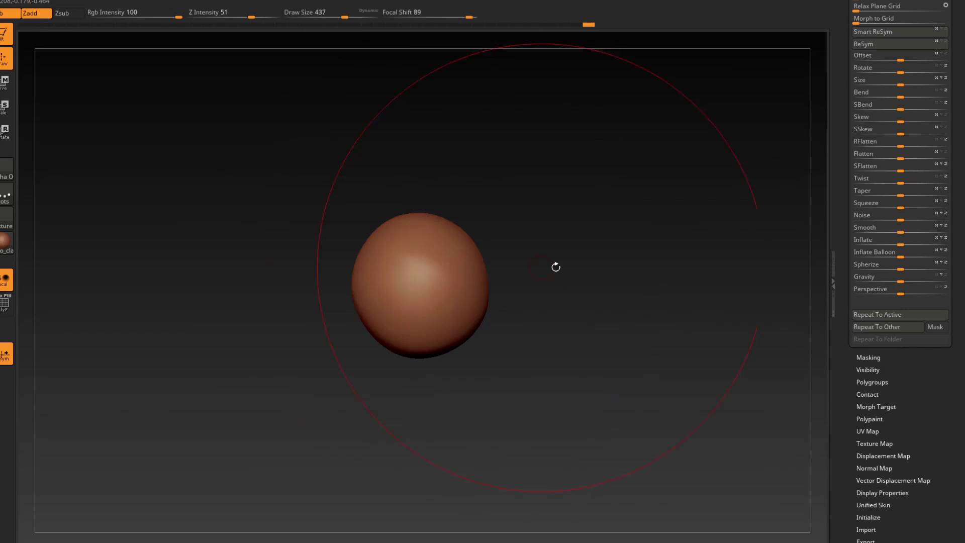
Show the ball in black, set the Move brush to Draw Size 657 and push its sides and lower edges into a rounder silhouette
left_click_drag(532, 233, 555, 276, "alt")
key("space")
left_click_drag(529, 264, 543, 264)
left_click_drag(564, 269, 539, 254, "alt")
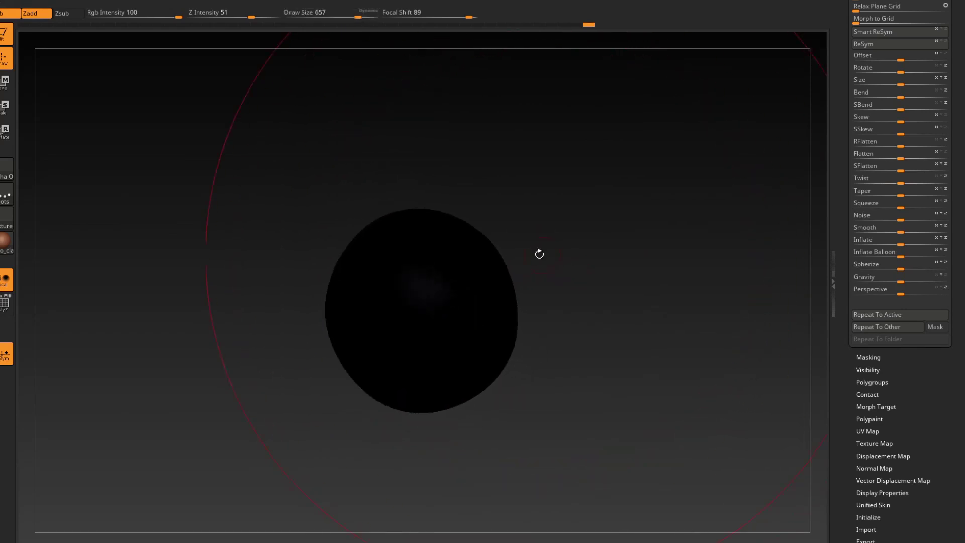
left_click_drag(479, 255, 491, 254)
left_click_drag(481, 362, 481, 381)
left_click_drag(368, 356, 360, 361)
left_click_drag(355, 262, 348, 257)
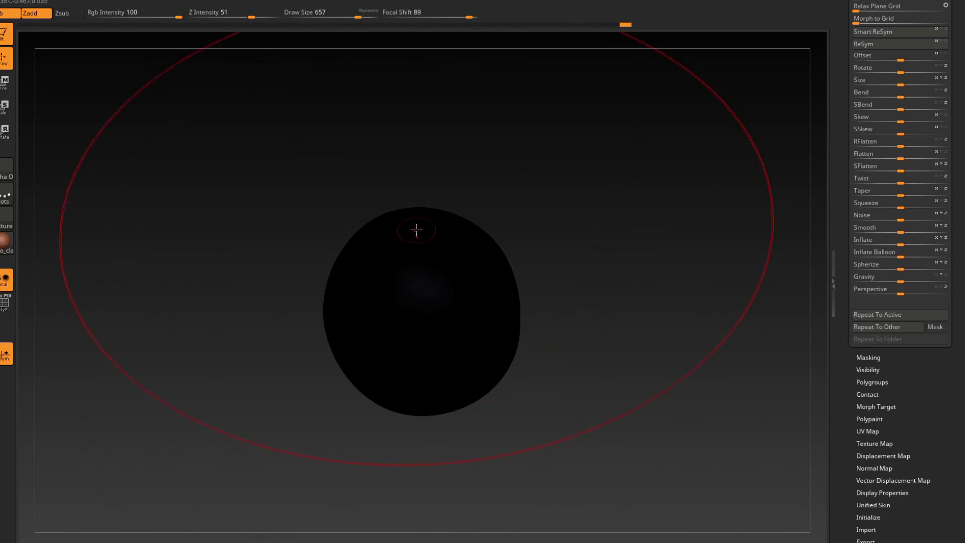
Round the black ball from another view, using the Move brush at Draw Size 542 on its lower and side edges
left_click_drag(482, 248, 488, 245)
left_click_drag(536, 236, 560, 235)
left_click_drag(476, 238, 601, 166, "shift")
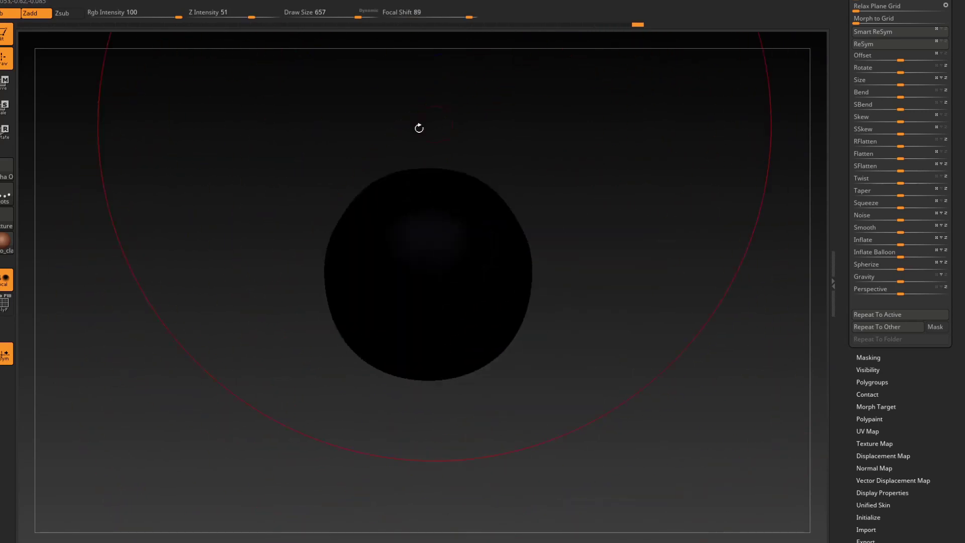
key("space")
left_click_drag(365, 204, 356, 203)
left_click_drag(394, 353, 398, 357)
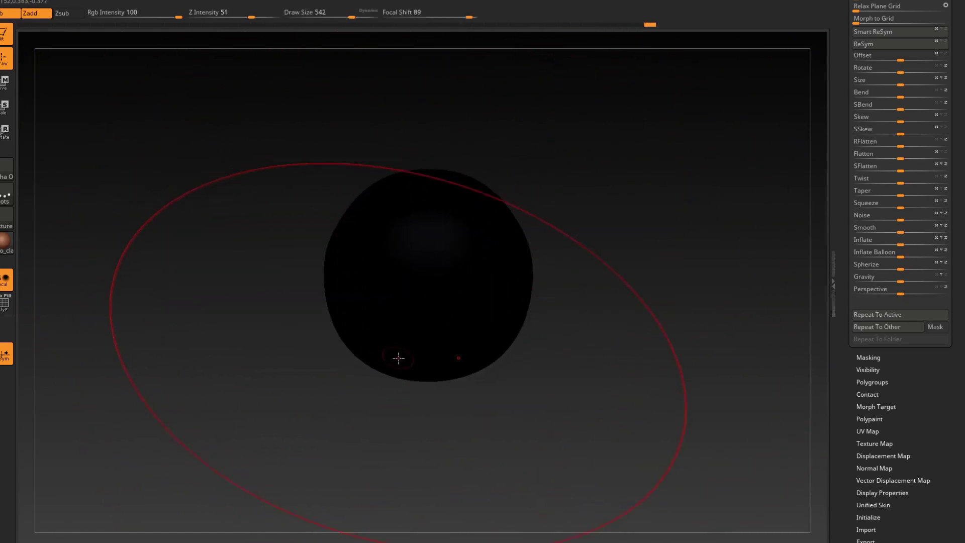
left_click_drag(341, 301, 335, 302)
Set the Move brush to Draw Size 311 and correct the flat spots on the upper sides of the black ball
key("space")
mouse_move(345, 244)
left_mouse_down()
mouse_move(337, 244)
mouse_move(344, 222)
left_mouse_up()
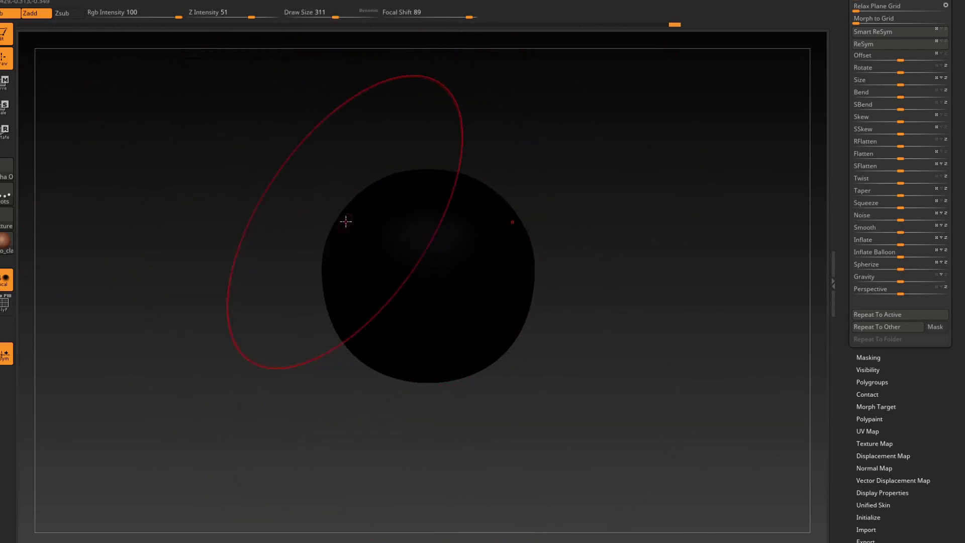
key("space")
left_click_drag(382, 192, 375, 191)
left_click_drag(607, 216, 625, 235, "shift")
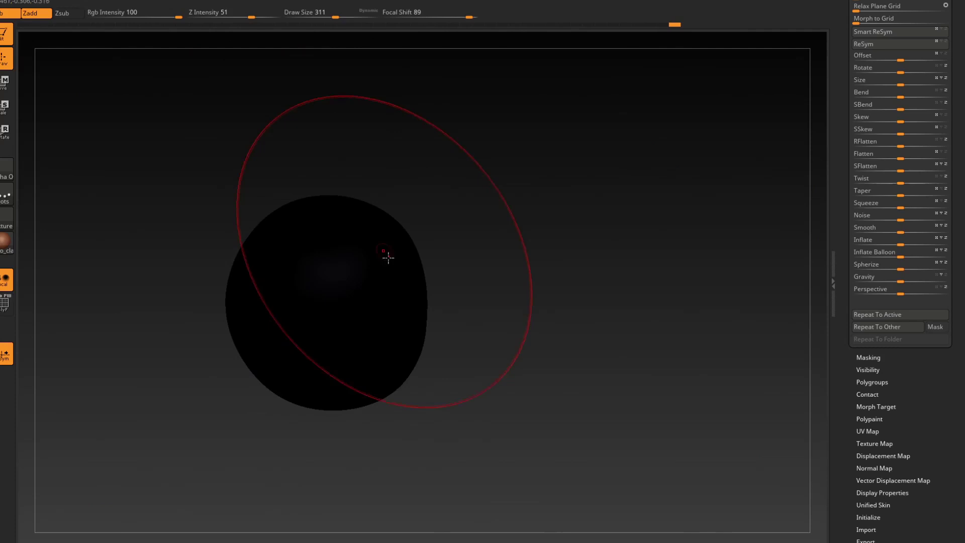
left_click_drag(503, 276, 558, 282, "alt")
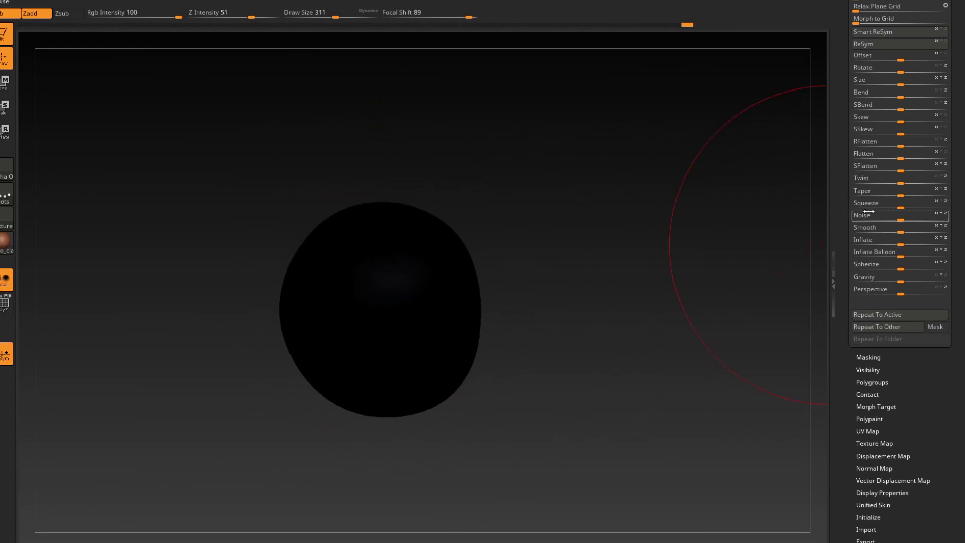
Apply a strong positive Spherize deformation to the ball and switch its colour back to white to show the clay shading
left_click_drag(846, 230, 841, 193)
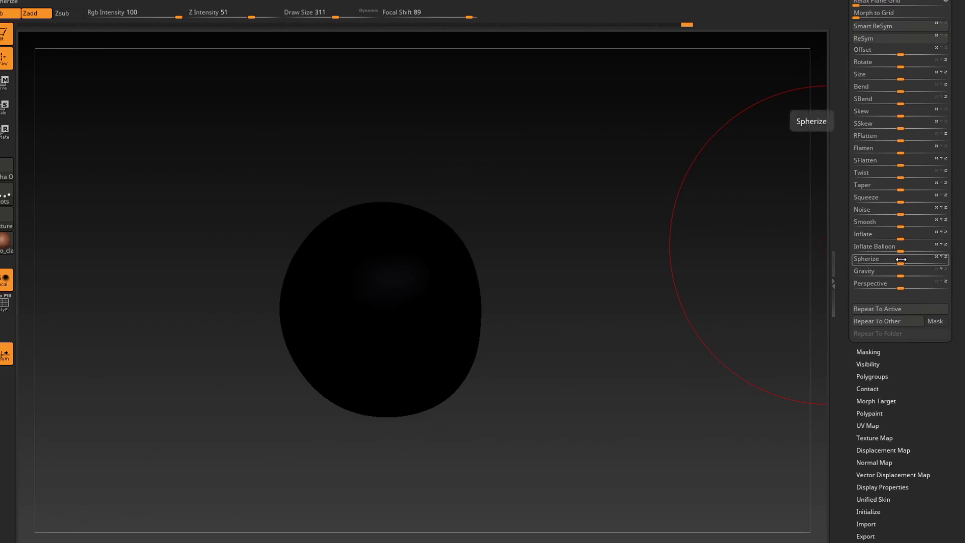
left_click_drag(901, 260, 959, 261)
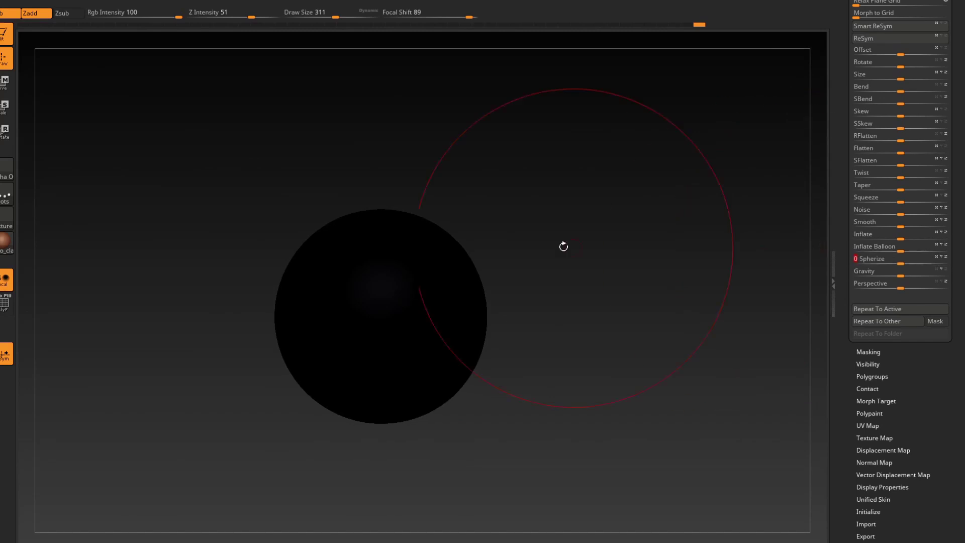
mouse_move(563, 246)
left_mouse_down()
mouse_move(615, 254)
mouse_move(692, 244)
mouse_move(595, 233)
mouse_move(588, 263)
mouse_move(537, 274)
left_mouse_up()
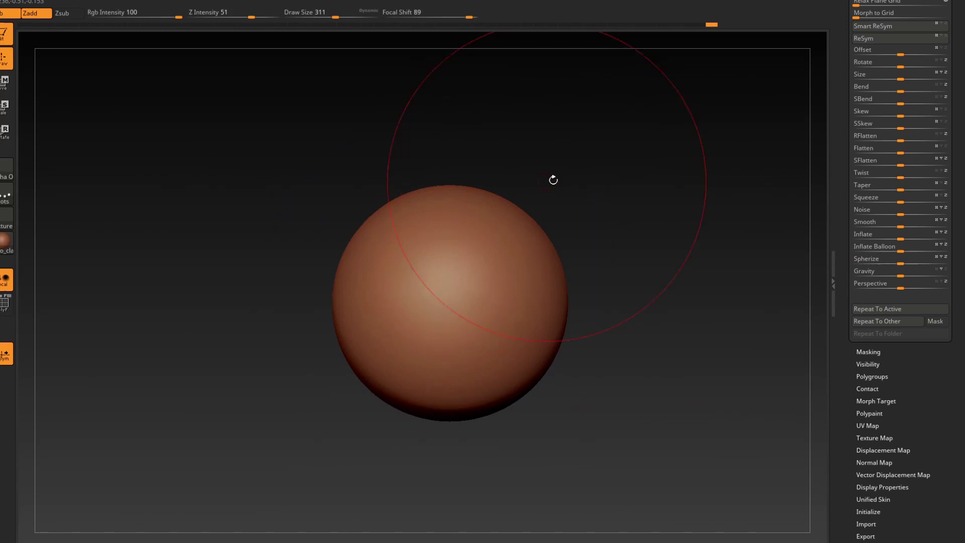
Switch to a brush with Draw Size 87, Z Intensity 100 and Focal Shift -55 for checking the sphere's surface
key("space")
left_click_drag(611, 199, 588, 201)
left_click_drag(579, 288, 567, 228, "alt")
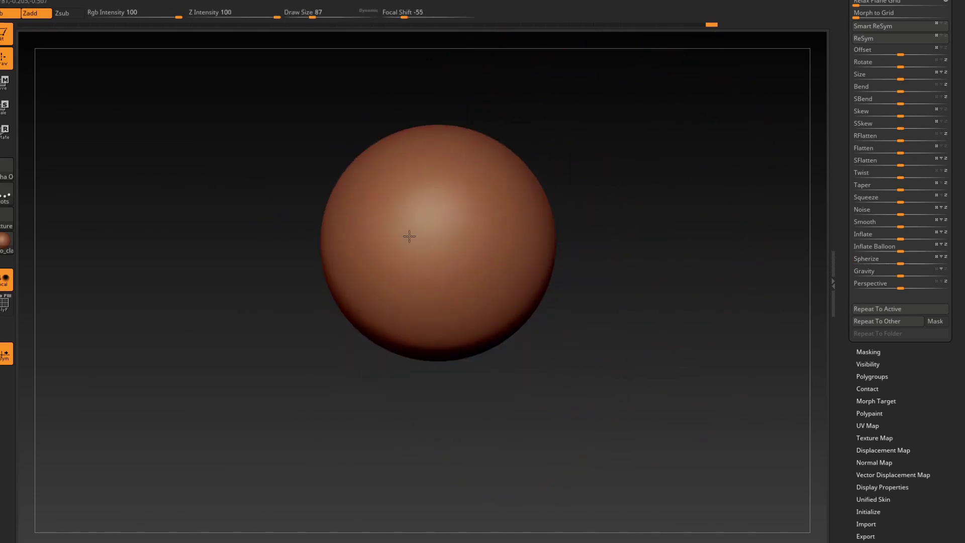
left_click_drag(612, 204, 610, 248)
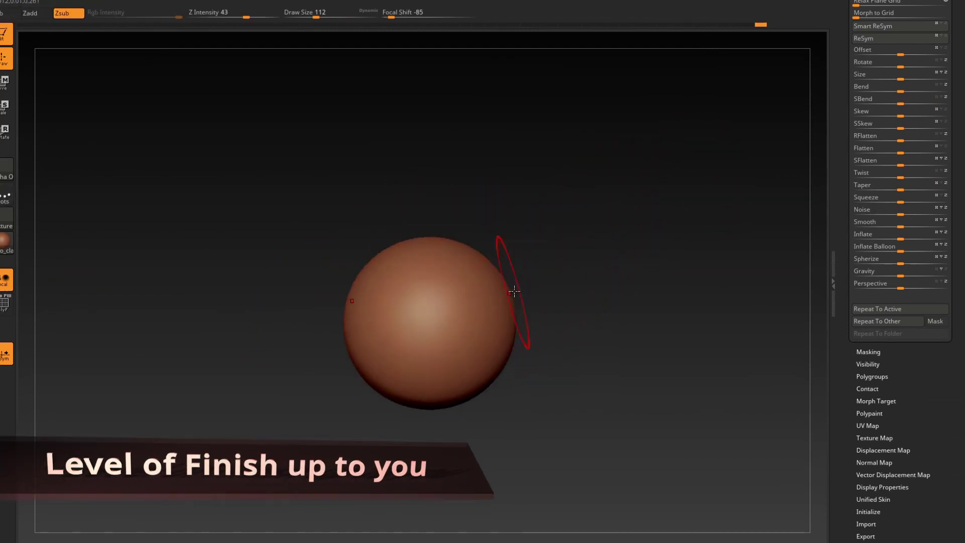
Set the Zsub brush to Draw Size 62 and Z Intensity 43, and even out and smooth the right side of the sphere
mouse_move(548, 299)
left_mouse_down("shift")
mouse_move(578, 272)
mouse_move(582, 230)
mouse_move(593, 262)
left_mouse_up("shift")
key("s")
key("s")
left_click_drag(593, 262, 584, 264)
key("ctrl")
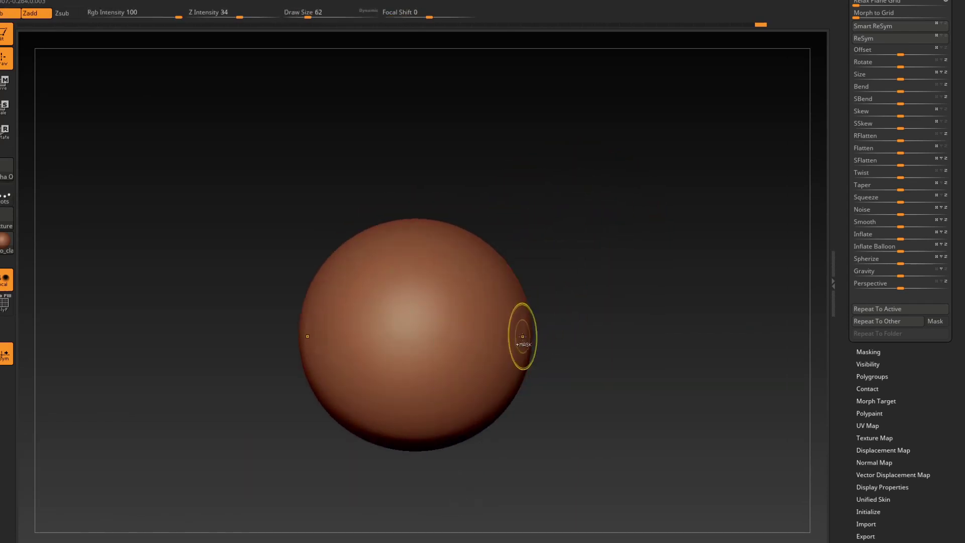
left_click_drag(515, 314, 526, 323)
left_click_drag(549, 338, 562, 328, "alt")
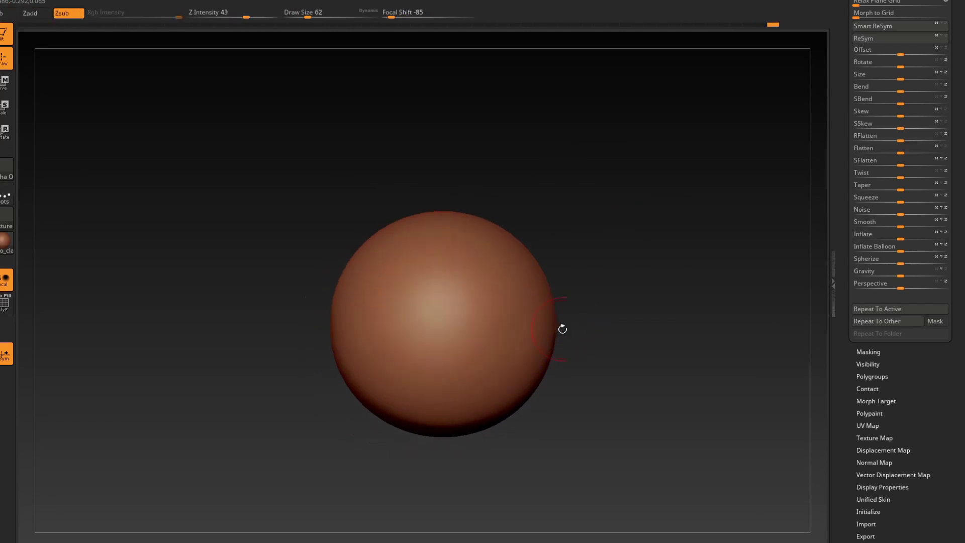
left_click_drag(481, 325, 482, 342, "shift")
Spherize the finished clay ball once more and inspect its surface up close
mouse_move(631, 258)
left_mouse_down("alt")
mouse_move(629, 276)
mouse_move(619, 241)
left_mouse_up("alt")
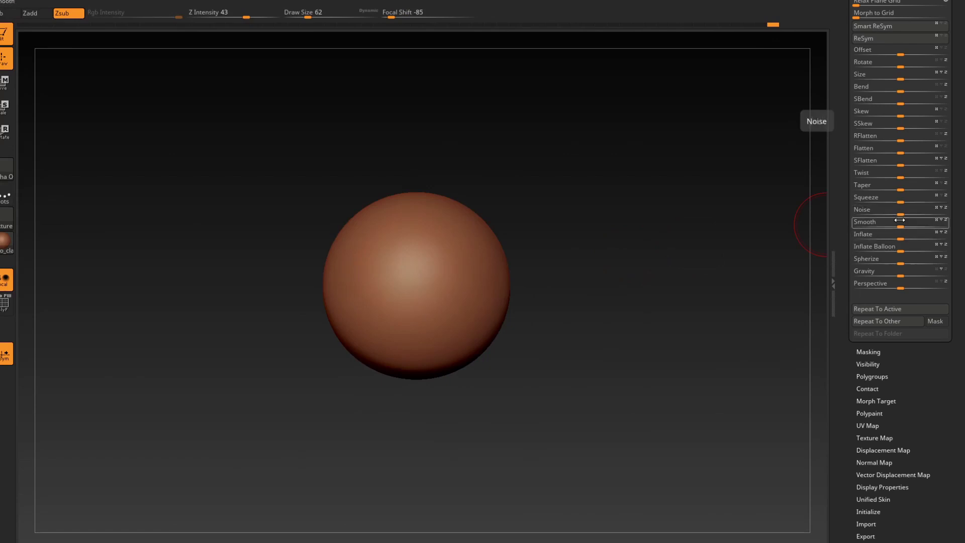
left_click_drag(901, 262, 958, 264)
left_click_drag(638, 221, 613, 290)
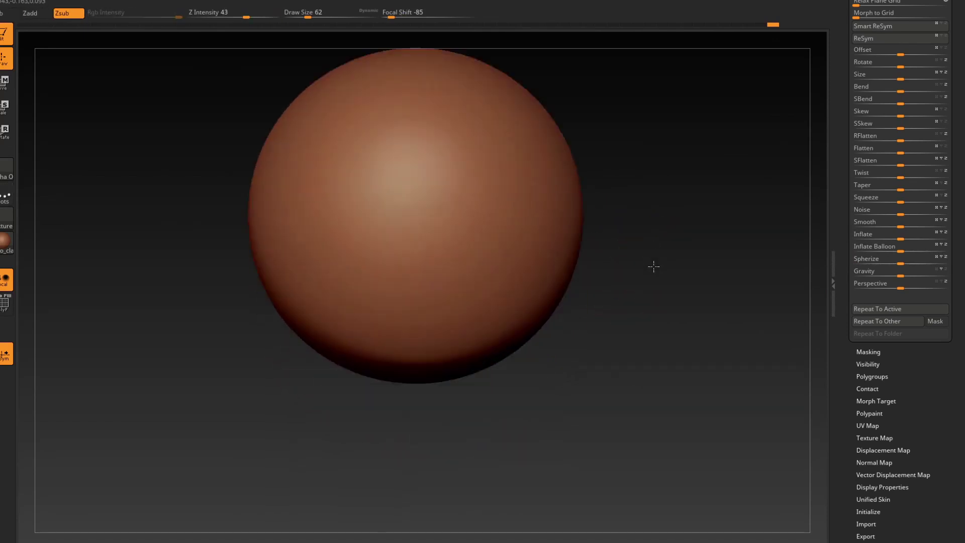